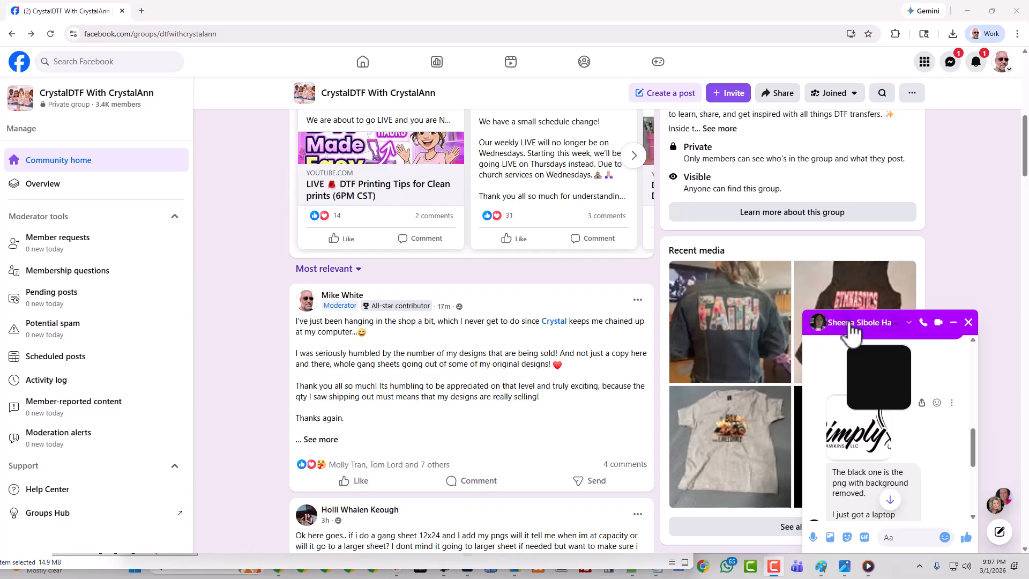
Step: Review the customer's chat messages and preview both attached logo images, the white-background version and the background-removed one
scroll(866, 452, "down", 10)
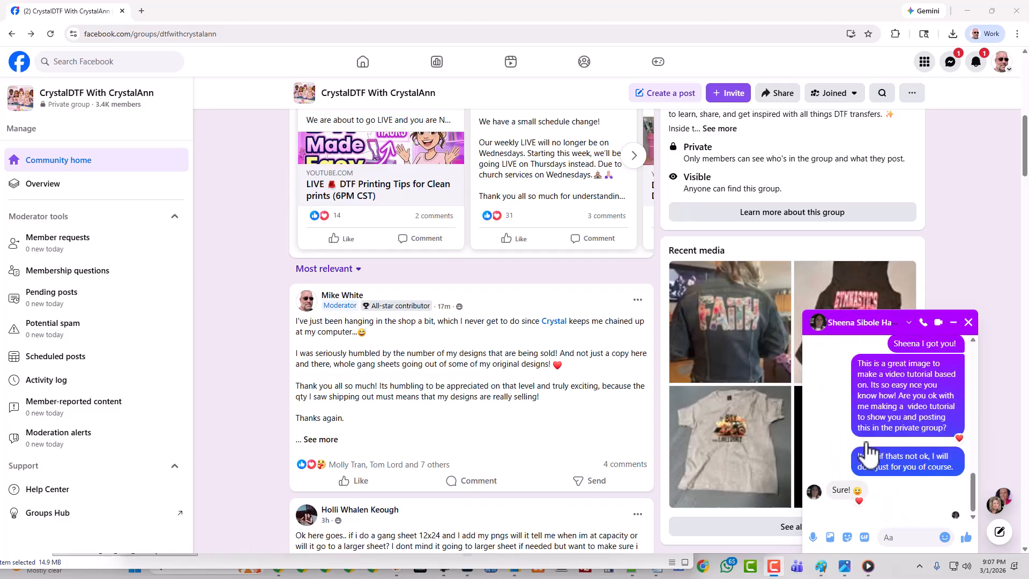
scroll(885, 488, "up", 5)
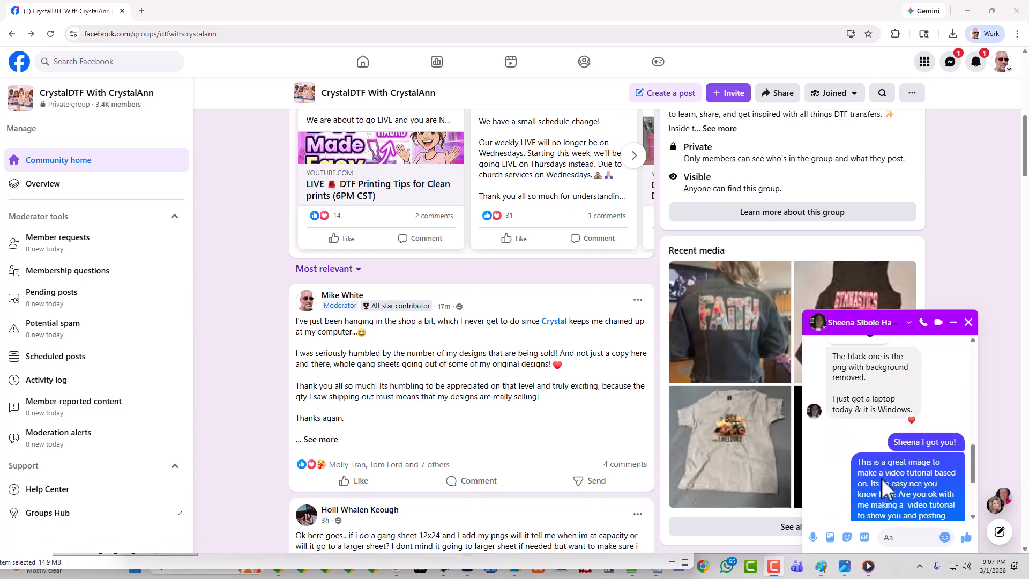
left_click(851, 442)
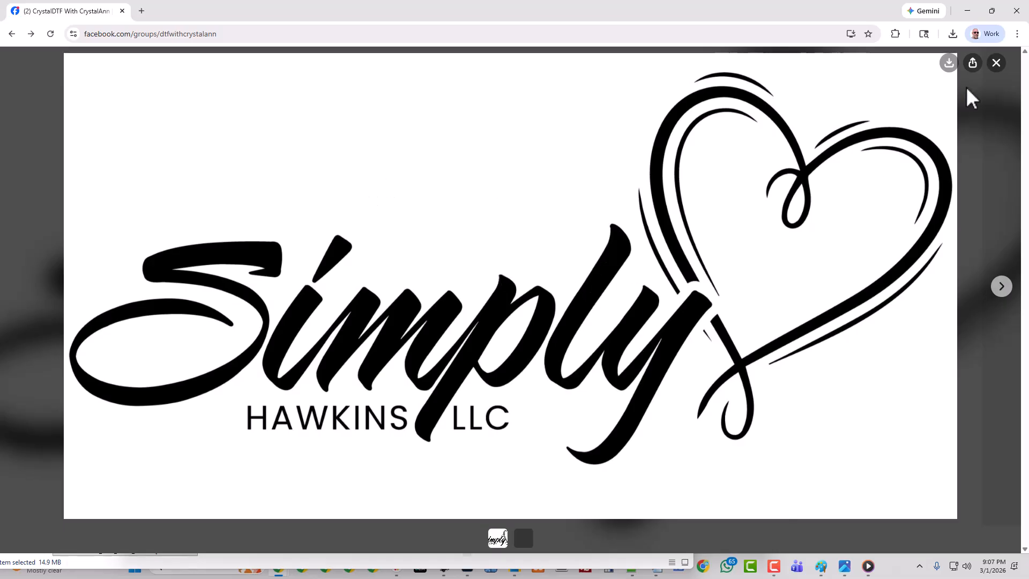
left_click(995, 63)
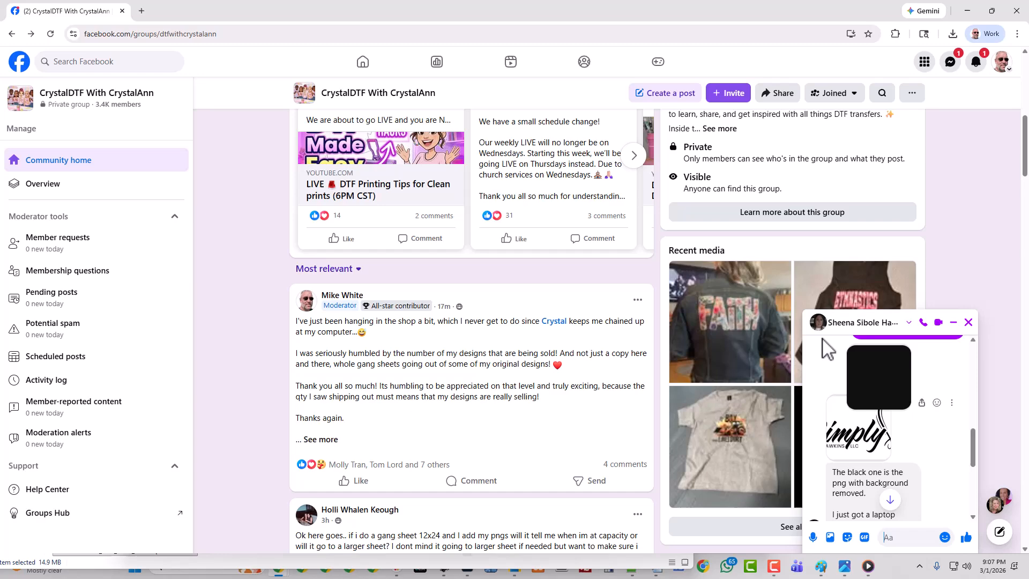
left_click(852, 385)
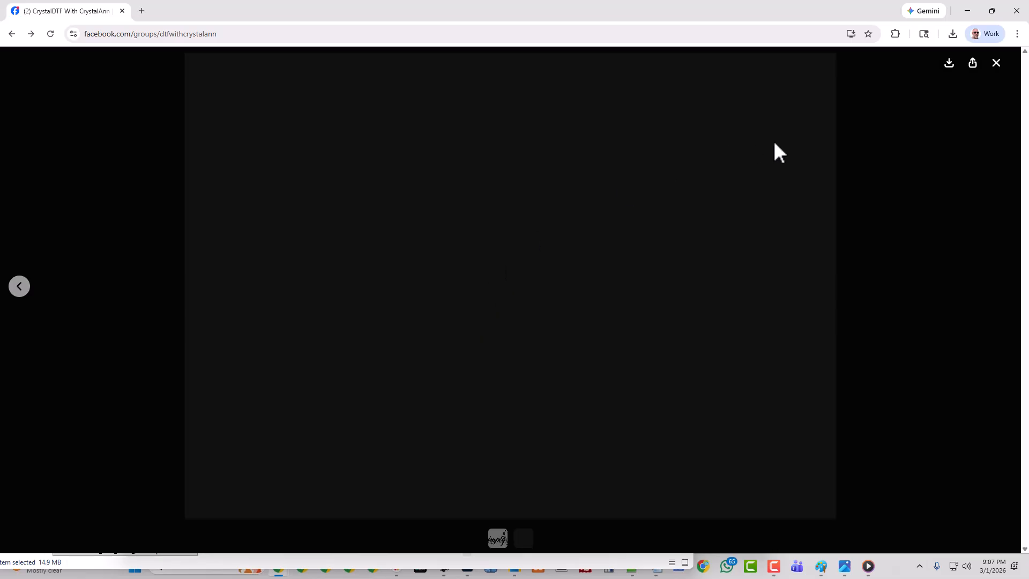
left_click(996, 63)
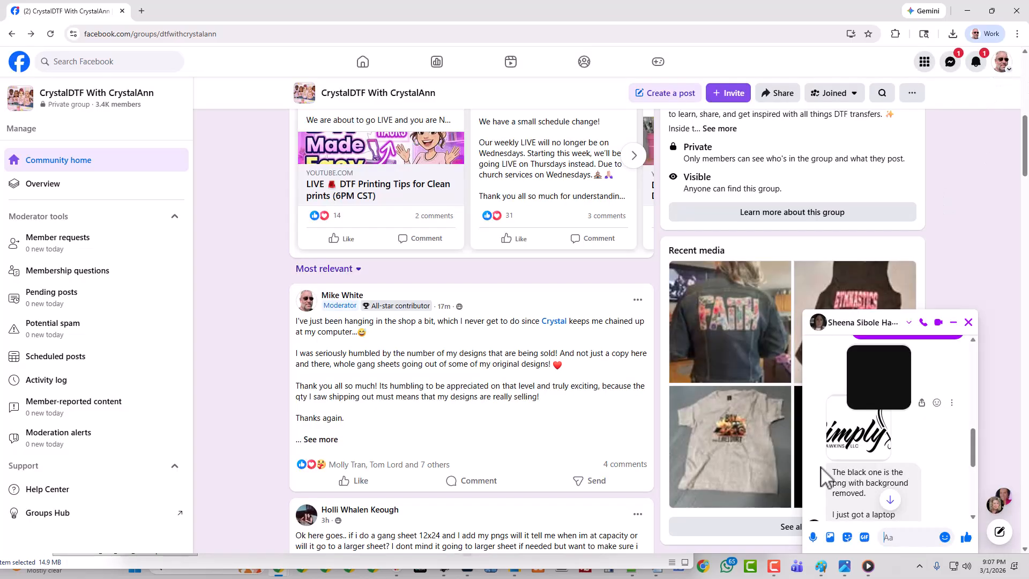
left_click(845, 432)
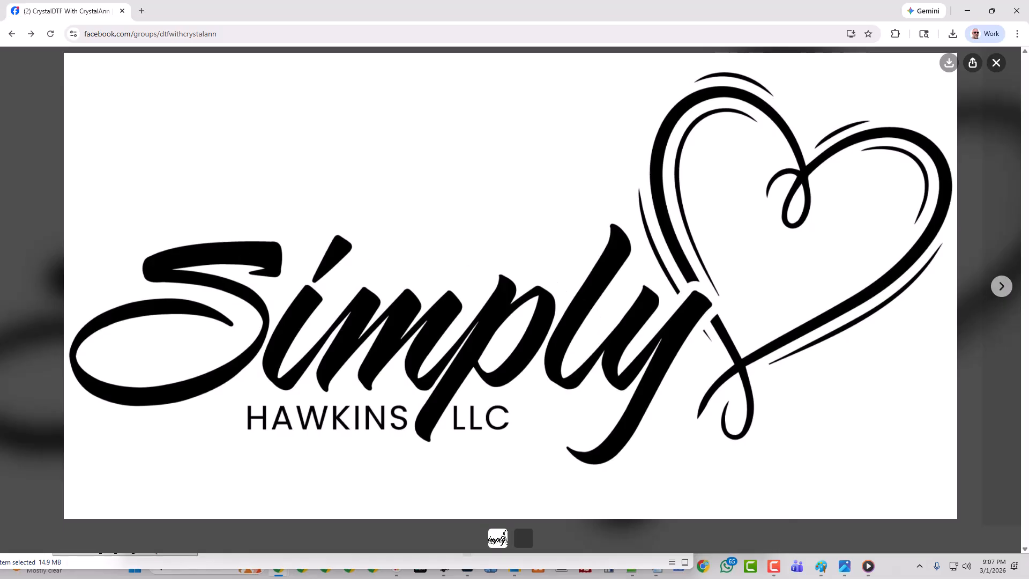
key("F10")
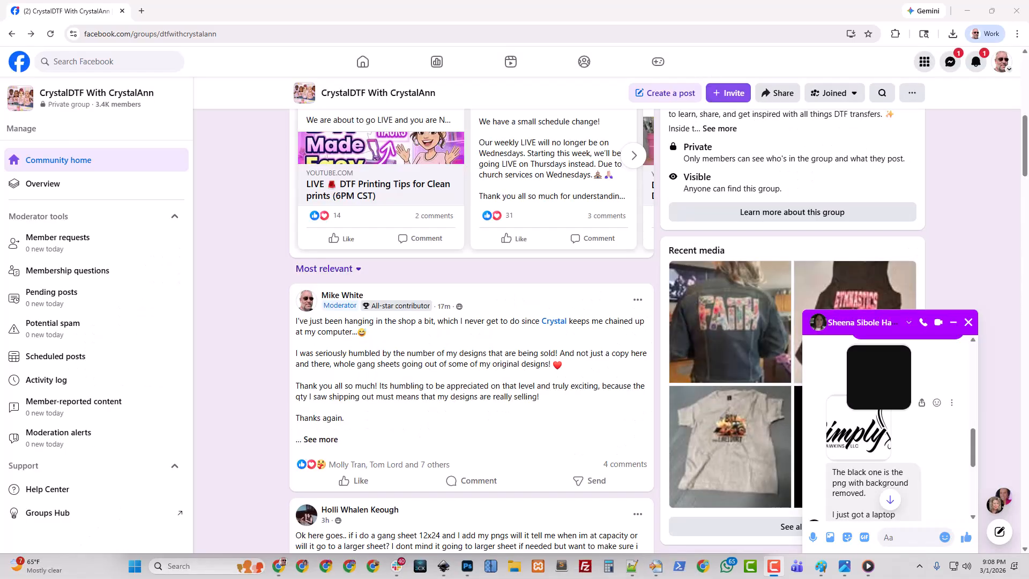
Step: Switch to File Explorer and delete every file in the Downloads folder
left_click(514, 566)
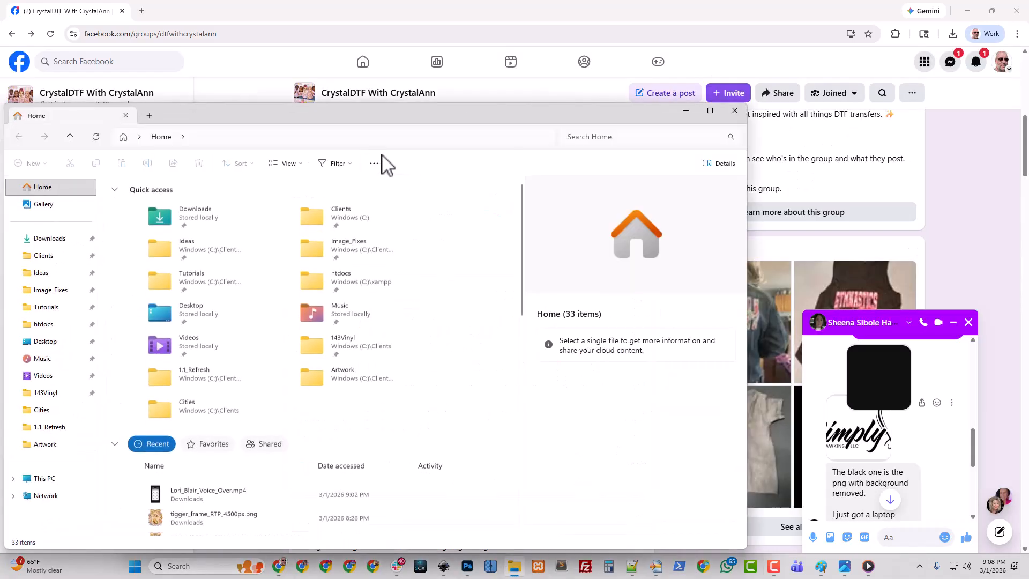
left_click_drag(364, 110, 528, 52)
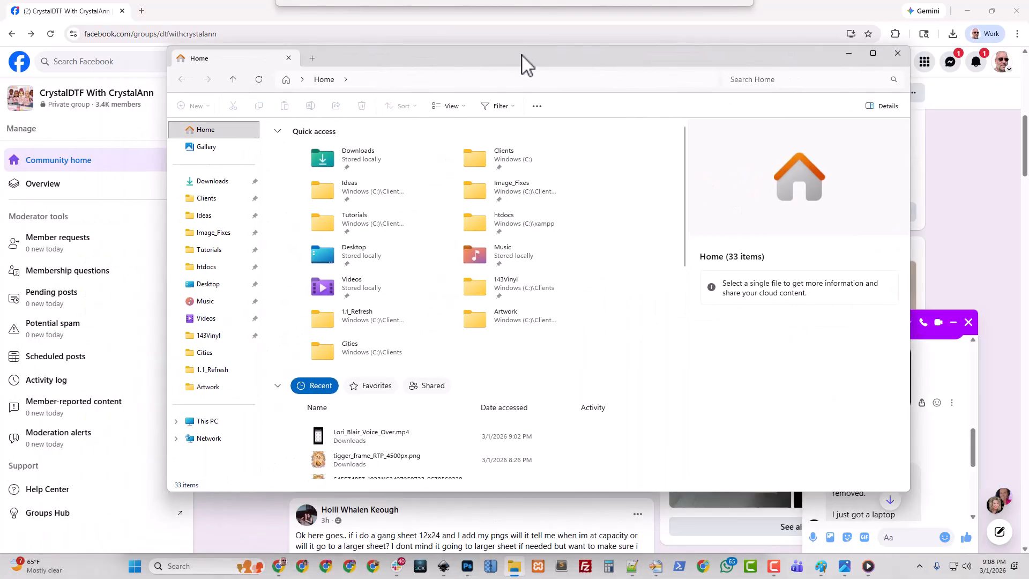
left_click(208, 182)
scroll(436, 361, "down", 10)
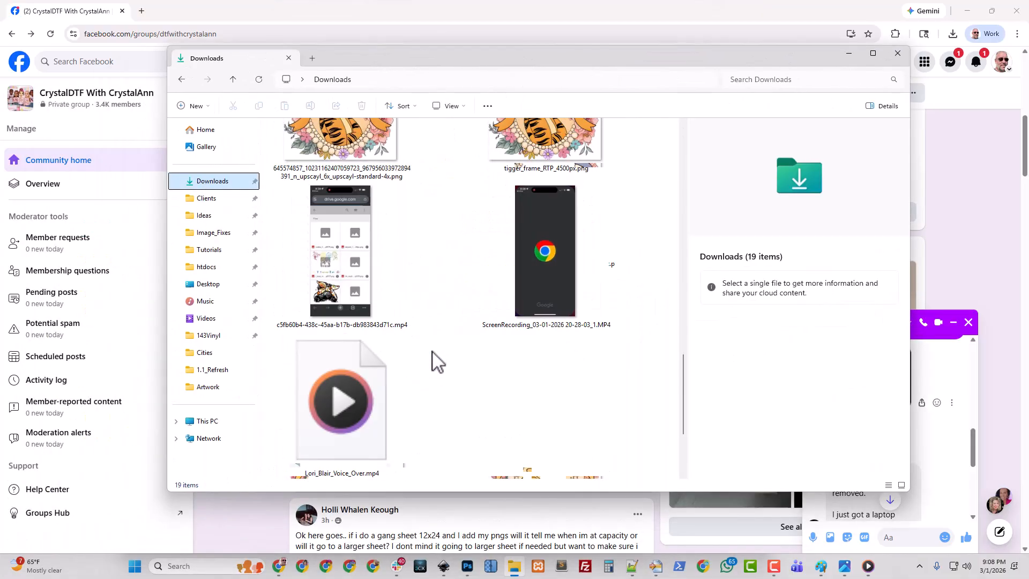
left_click(360, 407)
scroll(348, 268, "up", 5)
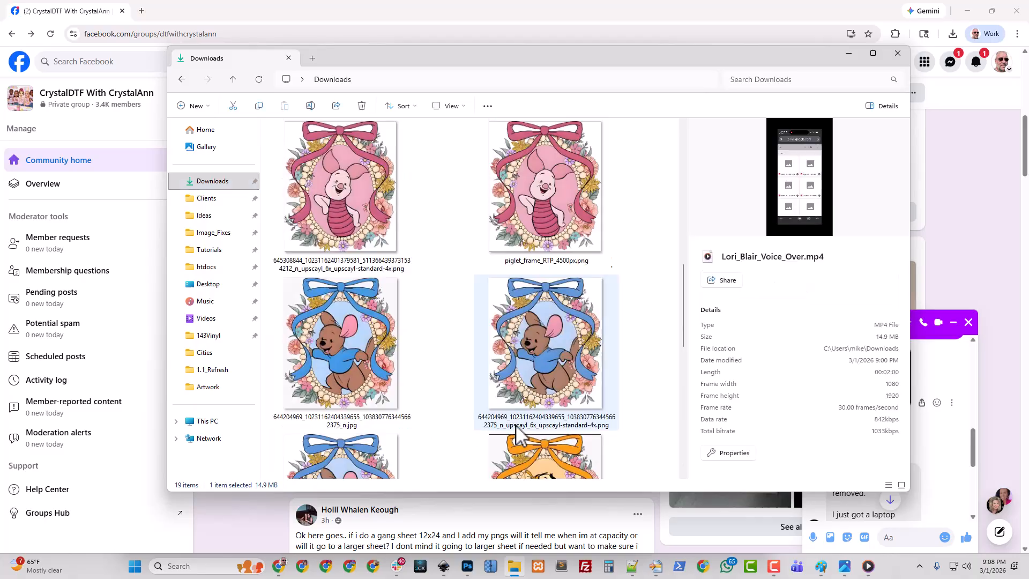
left_click(346, 205, "shift")
key("Delete")
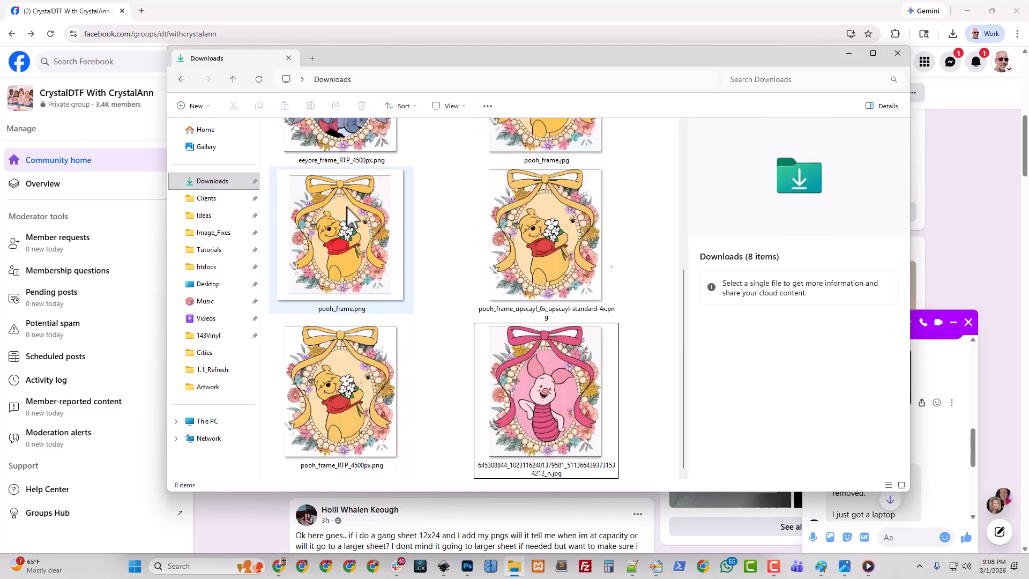
left_click(555, 386)
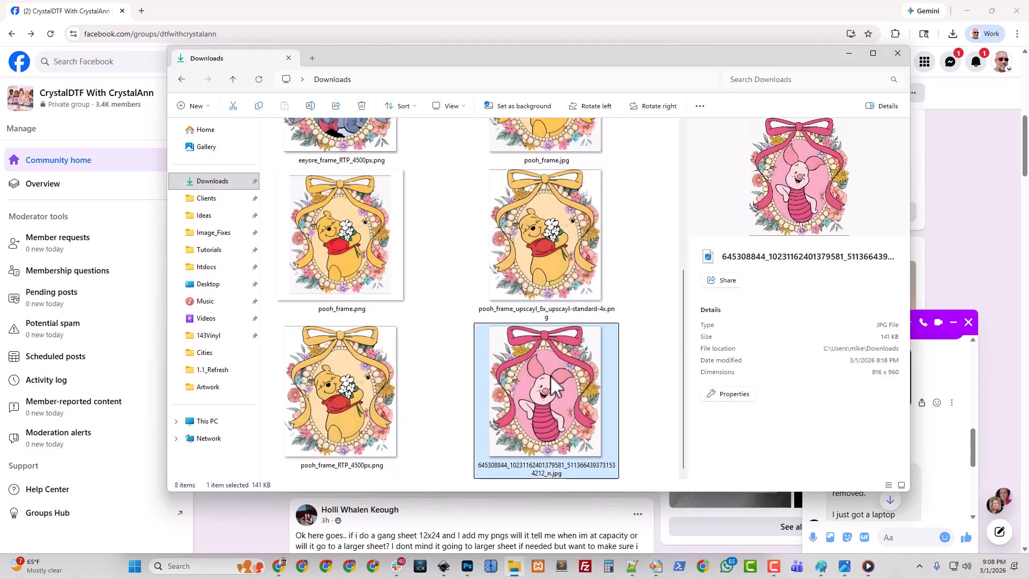
key("ctrl+a")
key("Delete")
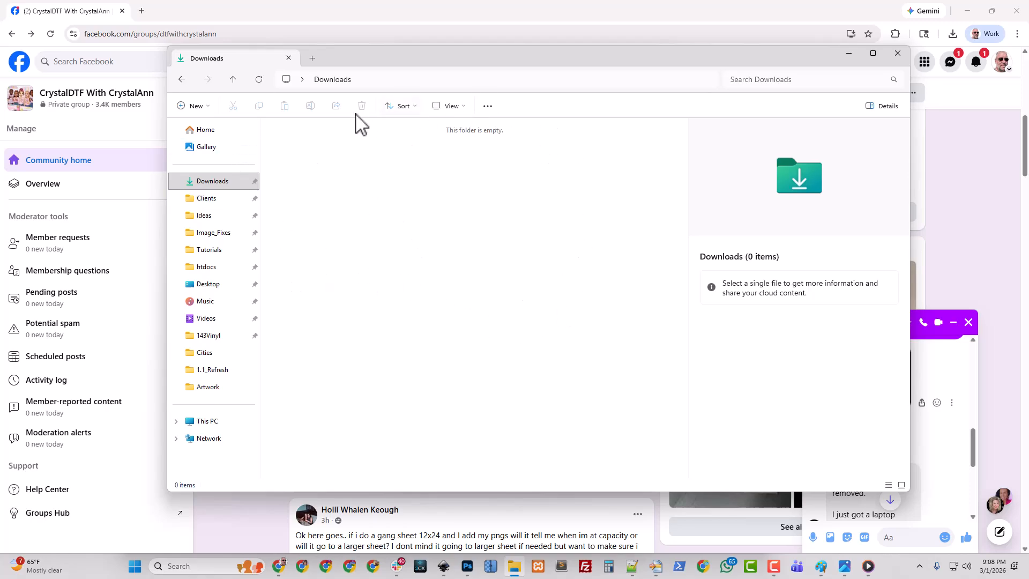
left_click(343, 79)
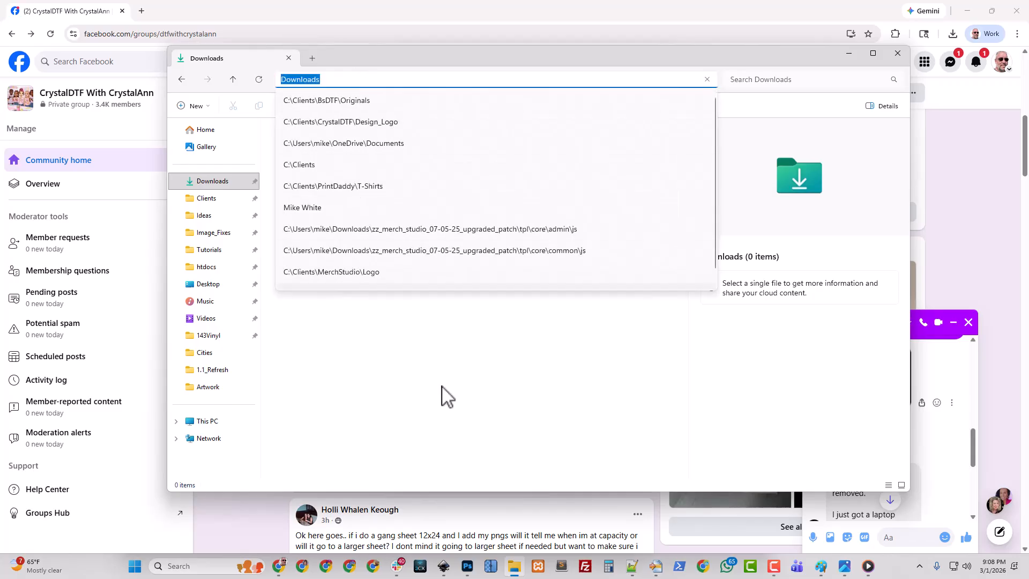
left_click(429, 377)
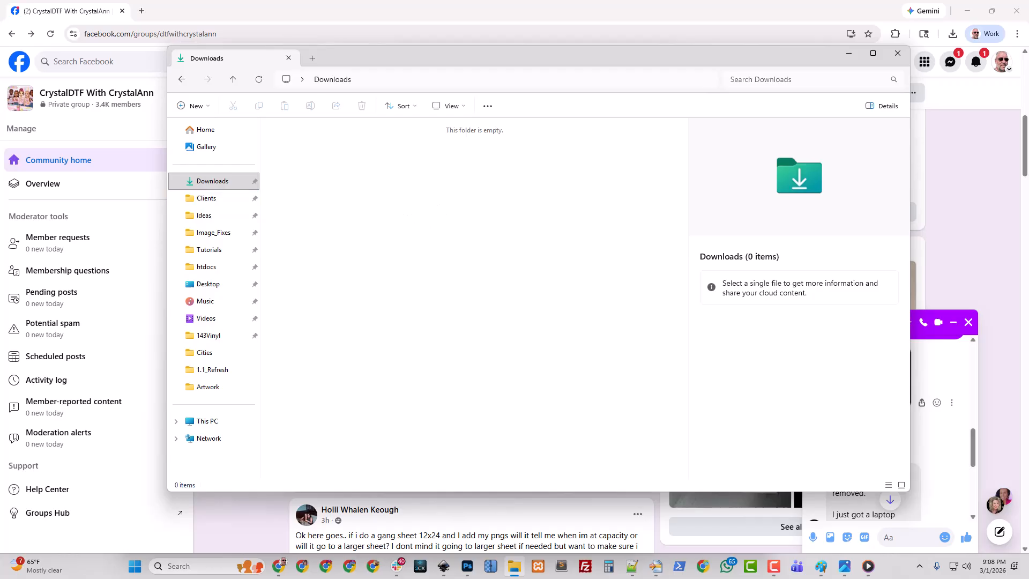
Step: Download the white-background Simply Hawkins LLC logo from the Facebook chat and select it in the Downloads folder to check its dimensions
left_click(7, 305)
left_click(847, 435)
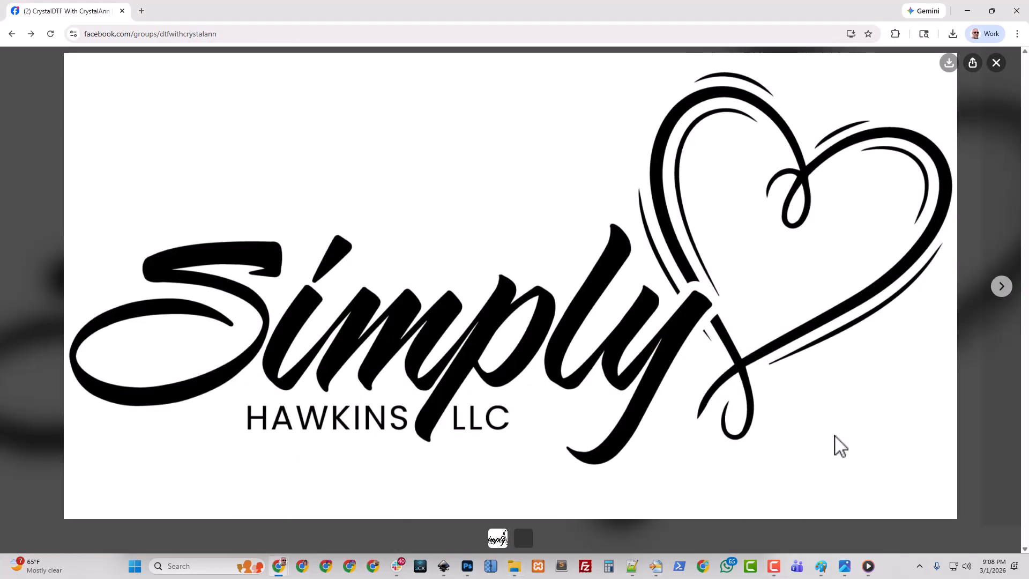
left_click(947, 65)
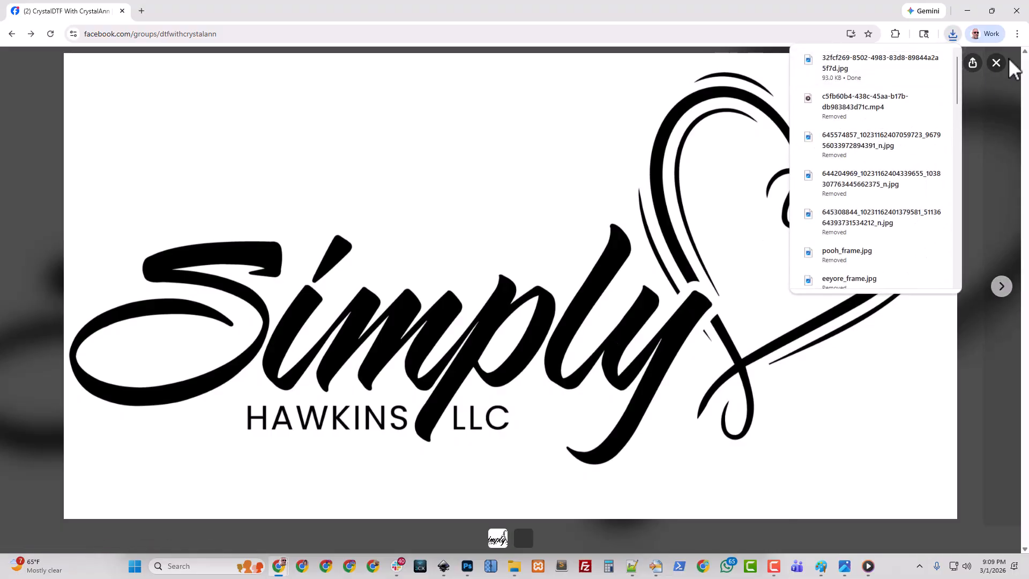
left_click(515, 567)
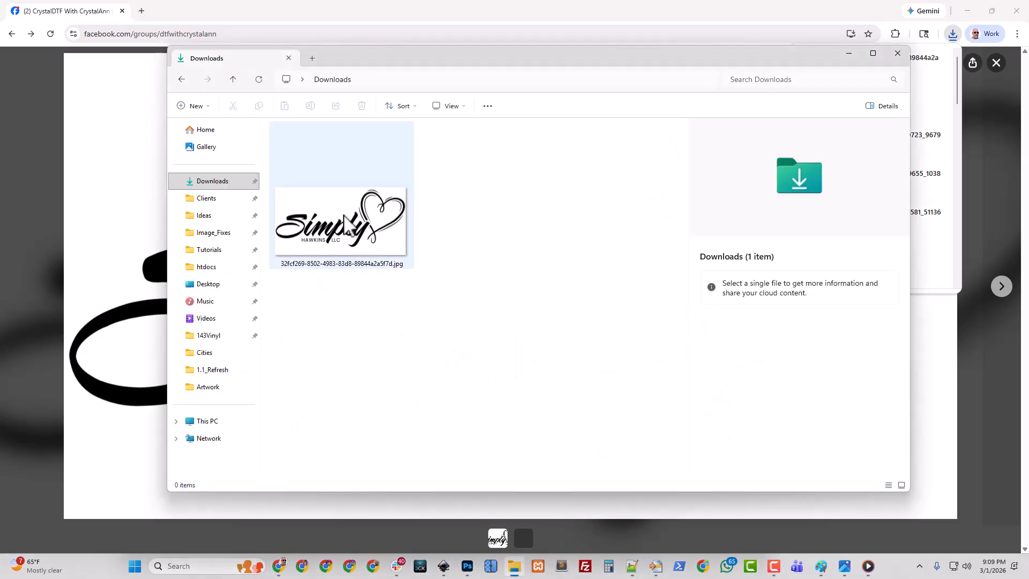
left_click(354, 245)
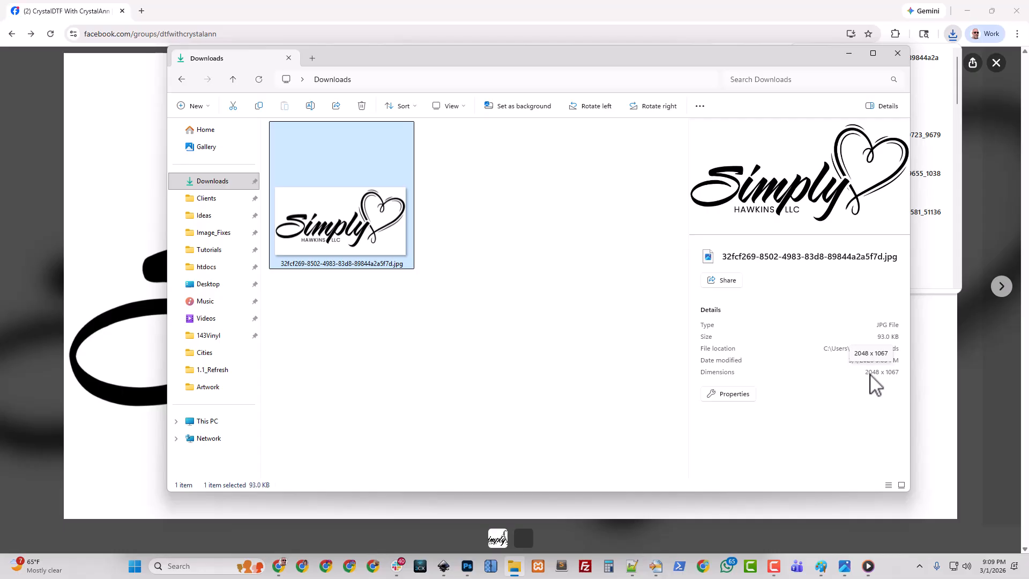
Step: Launch Upscayl and open upscayl.org in a new browser tab
left_click(490, 567)
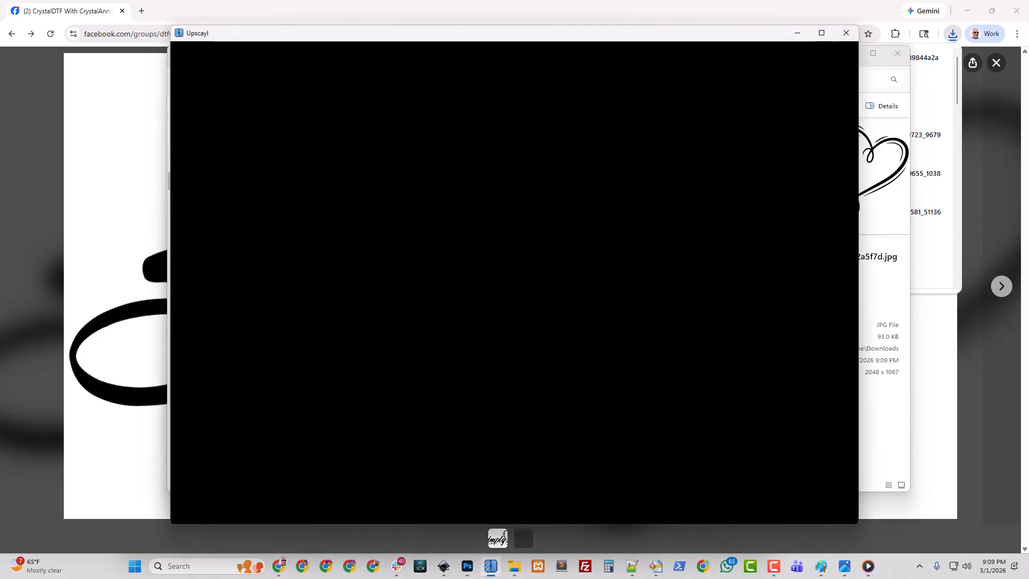
left_click(142, 10)
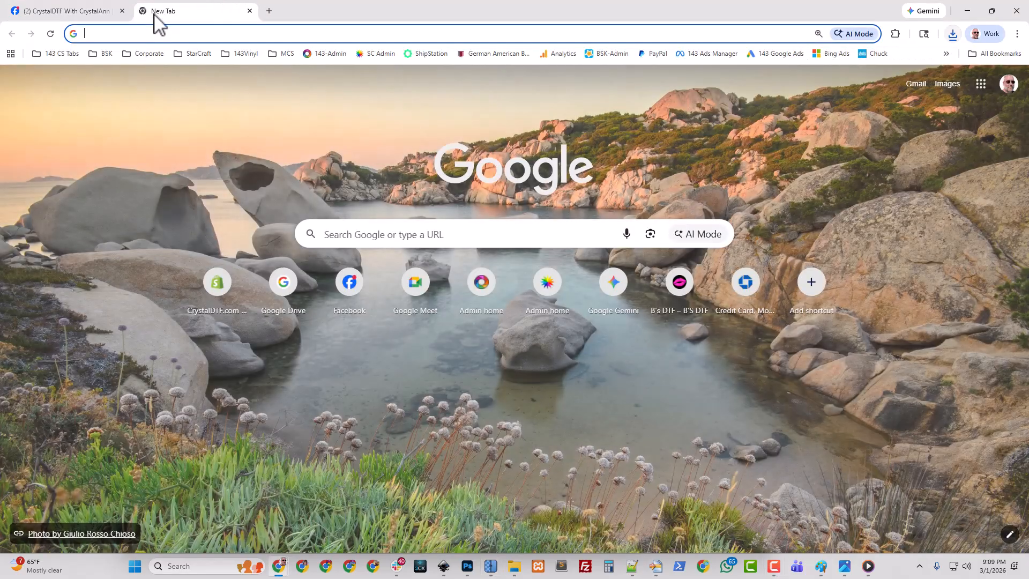
type("upsca")
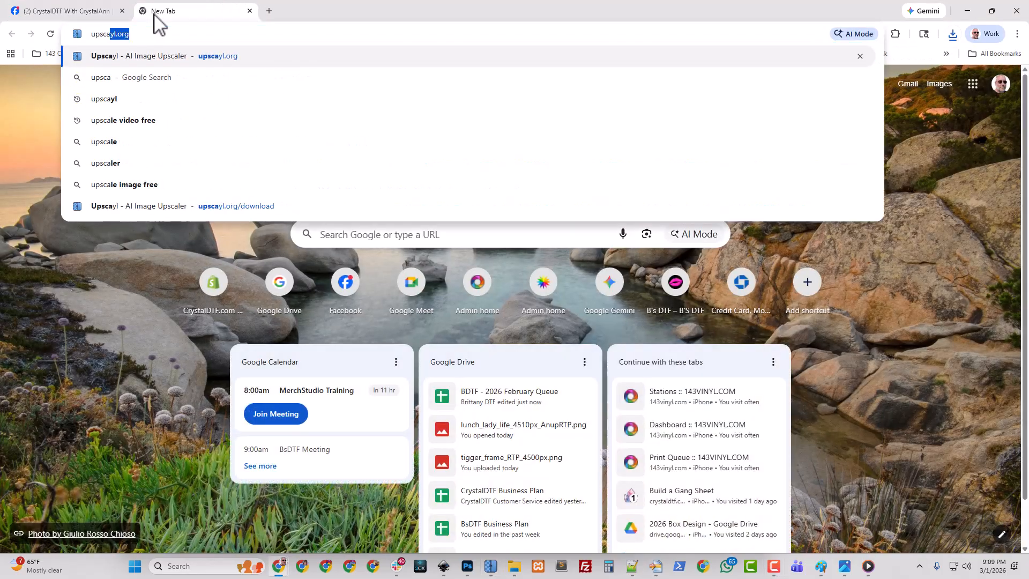
type("yl.")
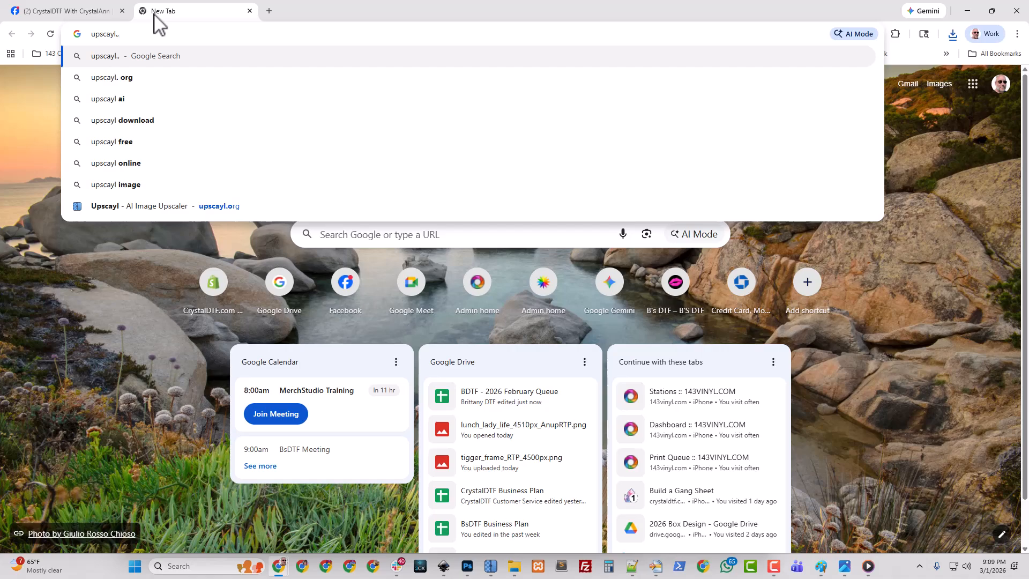
type(",")
key("BackSpace")
type("org")
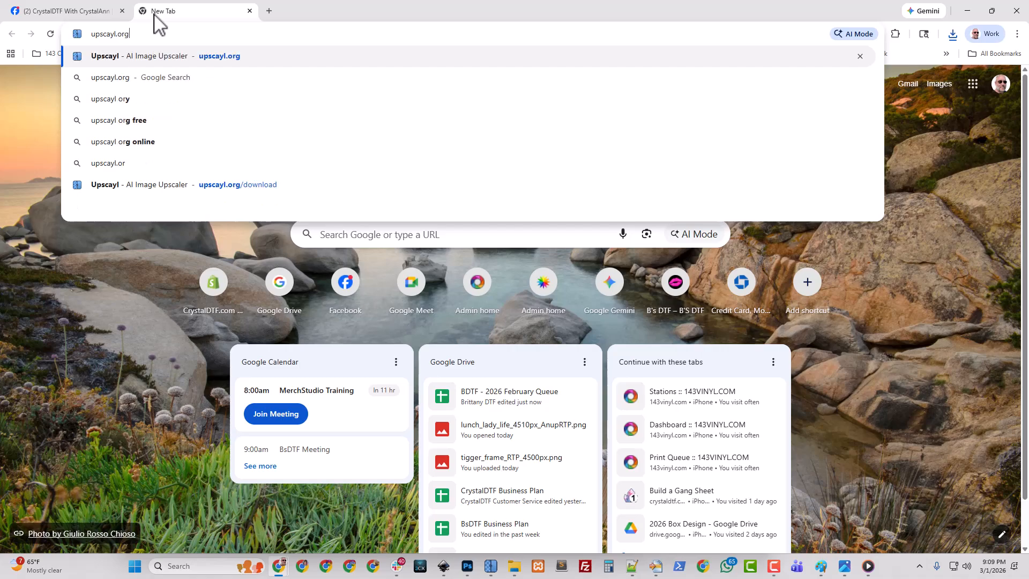
key("Return")
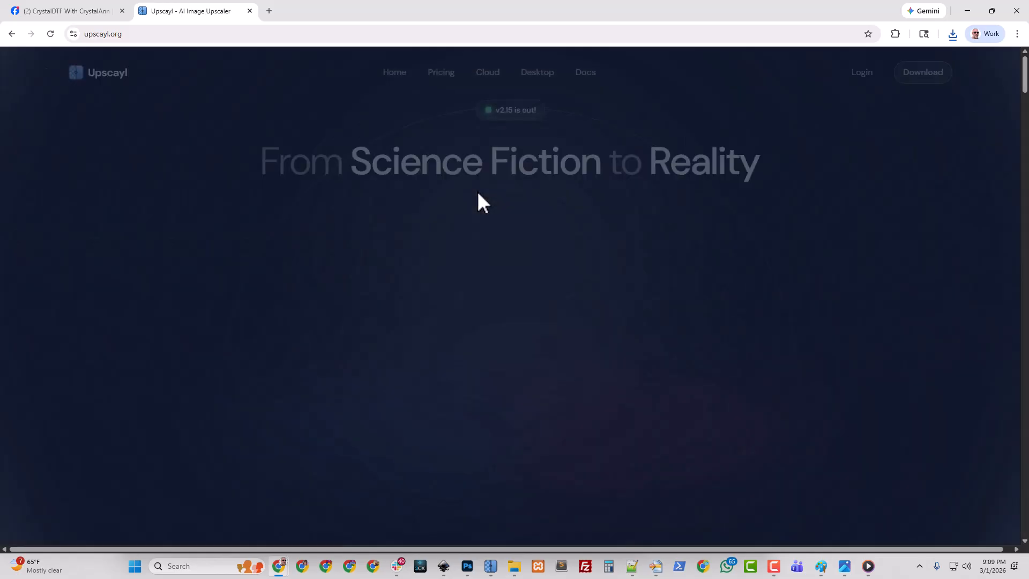
Step: Open the Upscayl desktop download page, view the macOS version's App Store listing, and return to the download page
left_click(536, 75)
scroll(619, 363, "down", 4)
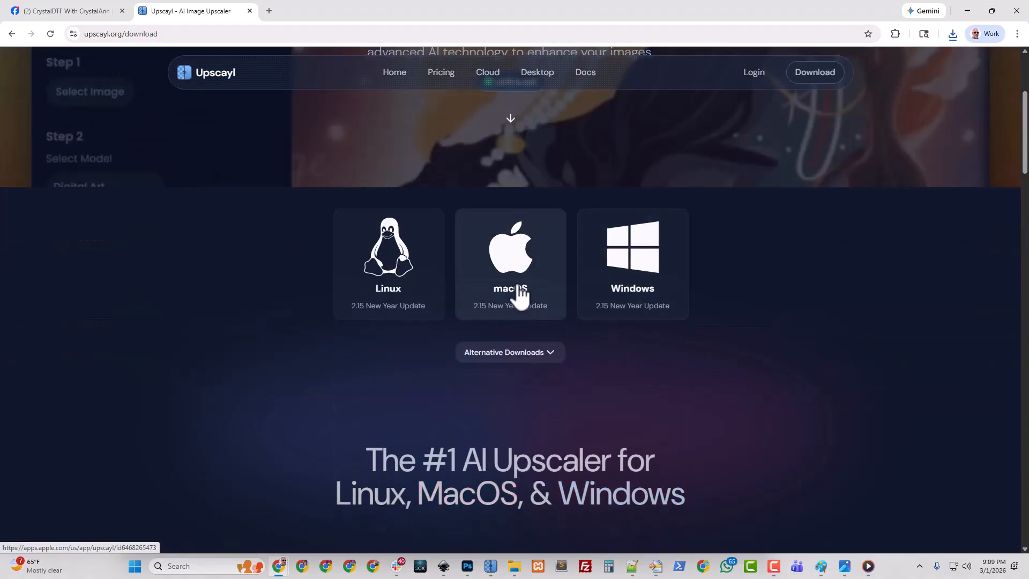
left_click(519, 289)
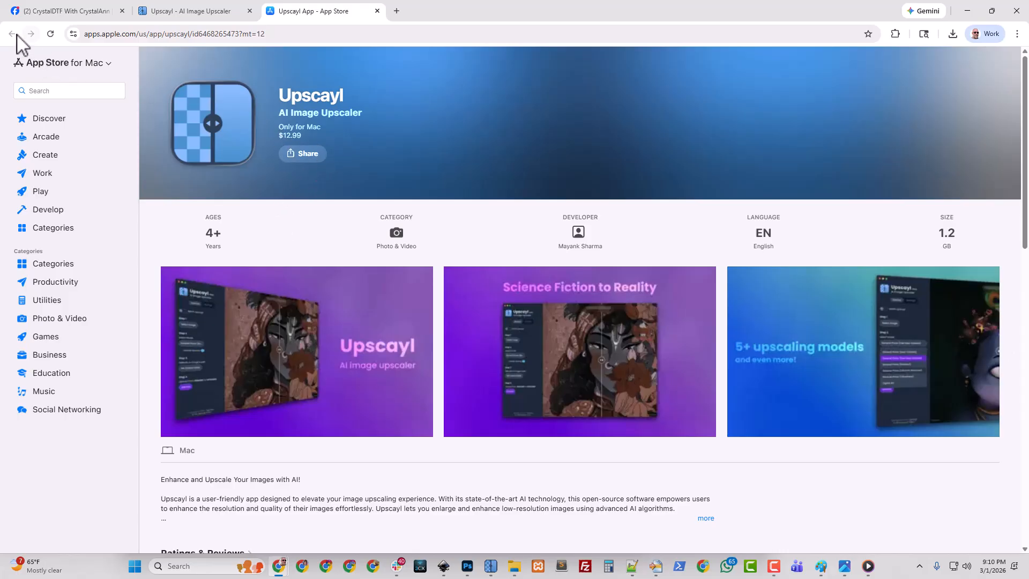
left_click(182, 13)
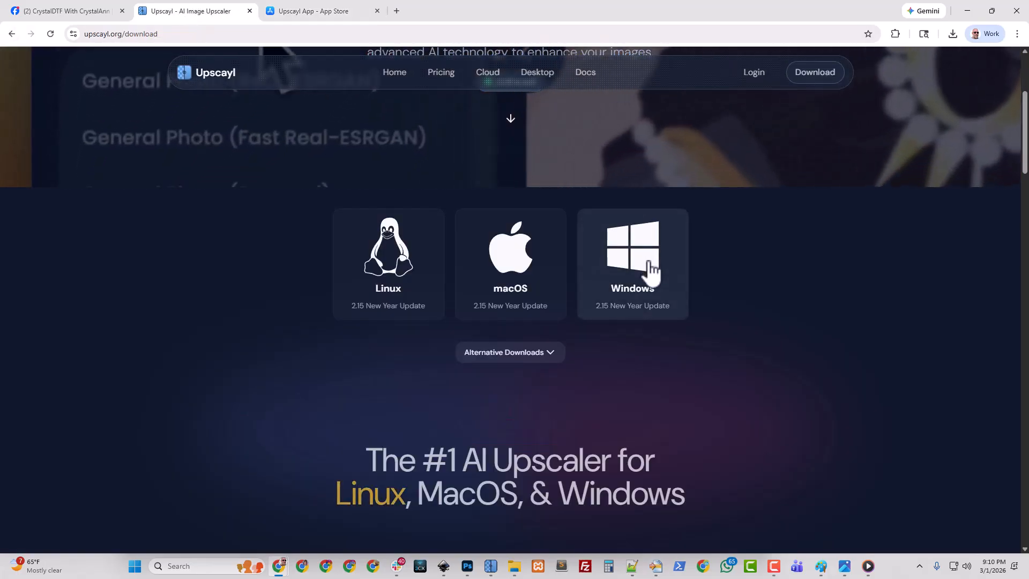
Step: Download the Windows version of Upscayl and check its progress in the Downloads folder and the browser's download history
left_click(648, 271)
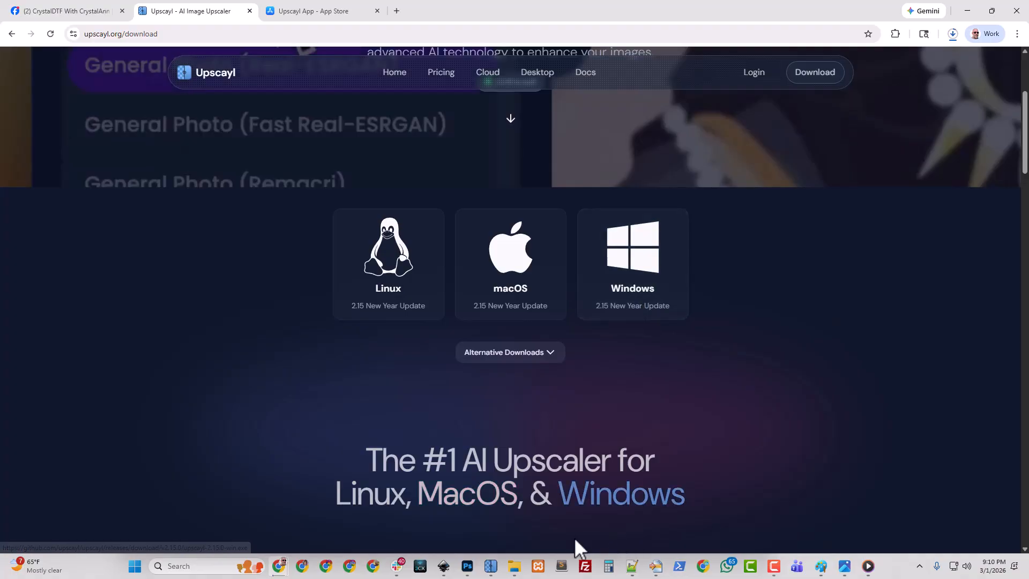
left_click(514, 566)
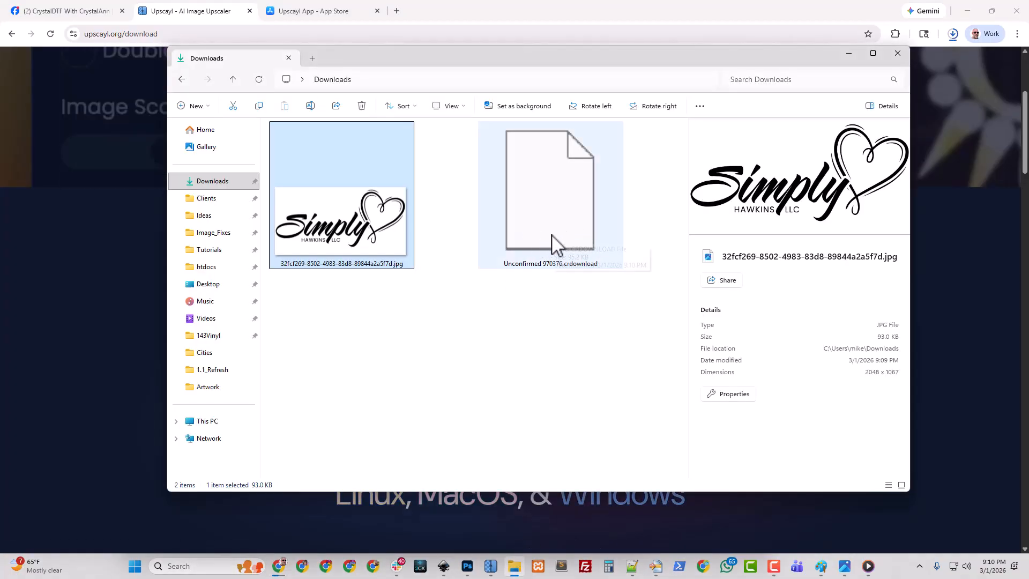
left_click(960, 39)
left_click(959, 40)
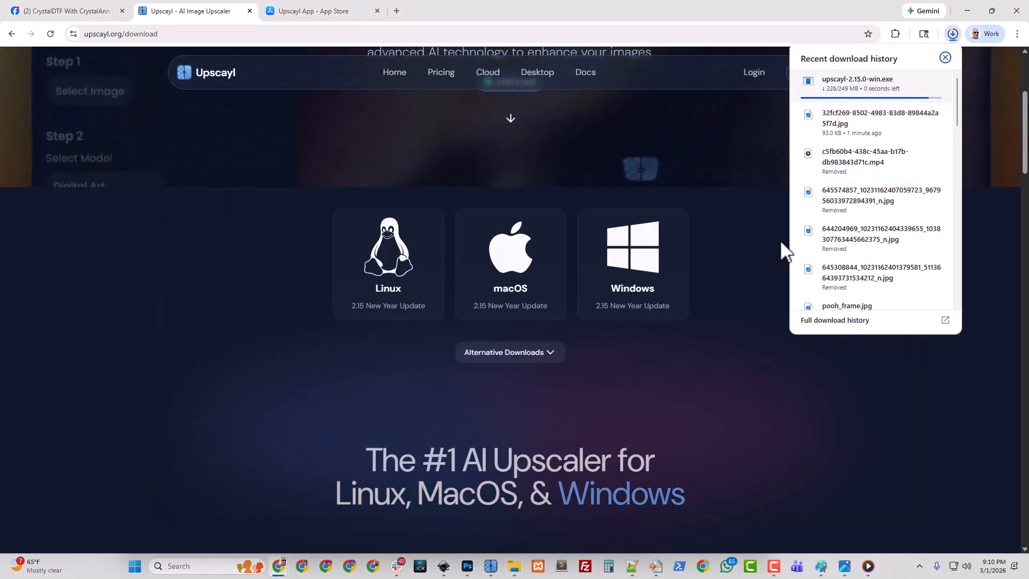
Step: Switch to Upscayl and load the downloaded Simply Hawkins LLC logo JPG from the Downloads folder
left_click(515, 567)
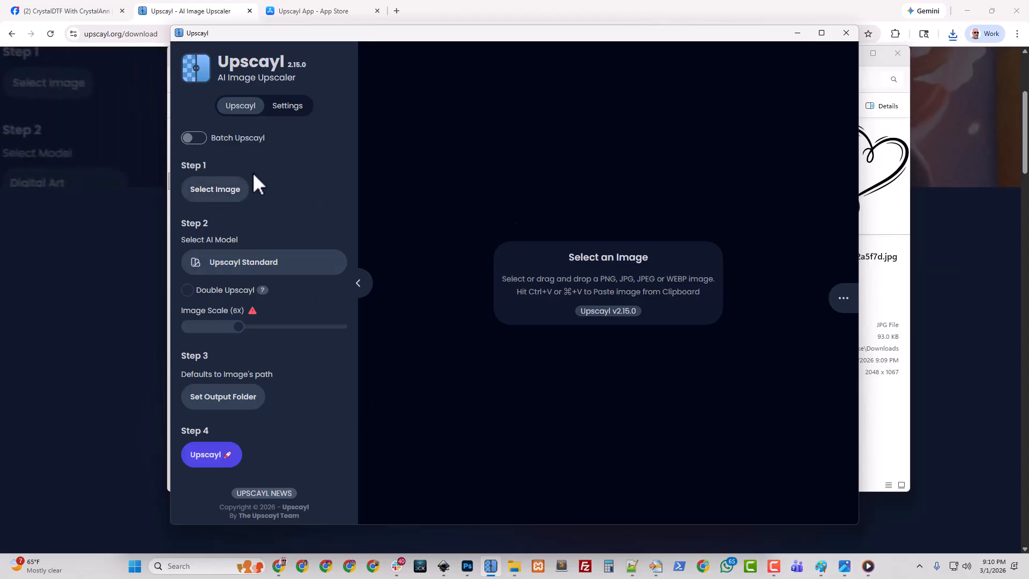
left_click(238, 193)
left_click(282, 227)
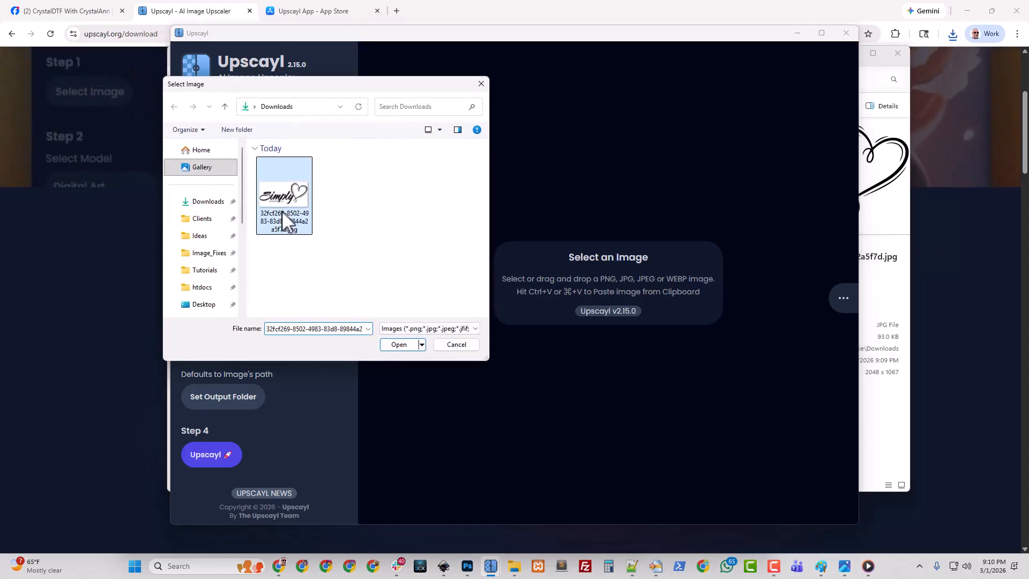
left_click(397, 345)
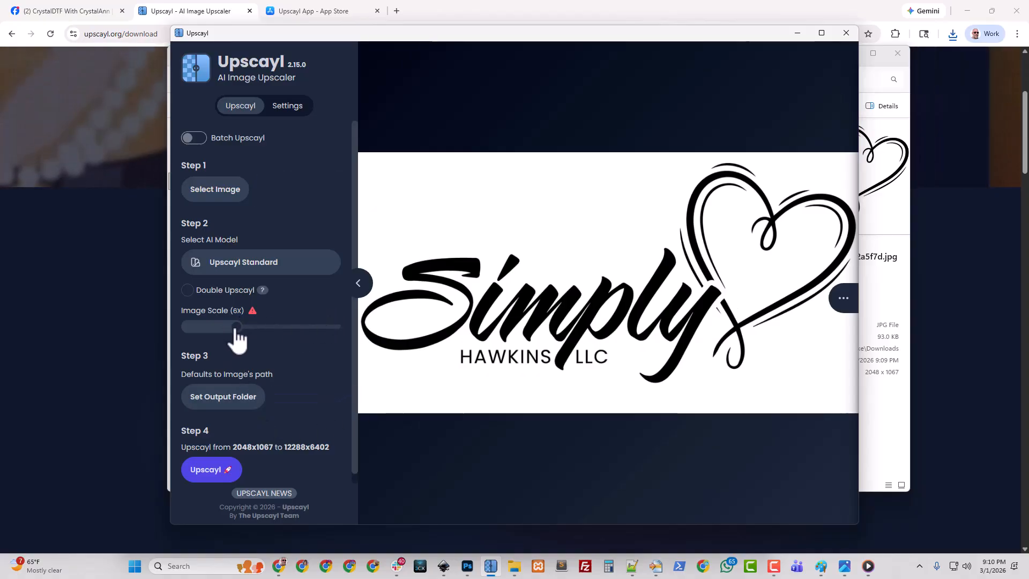
Step: Reduce the image scale to 3x and finally 2x, and upscale the logo with the Upscayl Standard model
left_click_drag(236, 326, 210, 332)
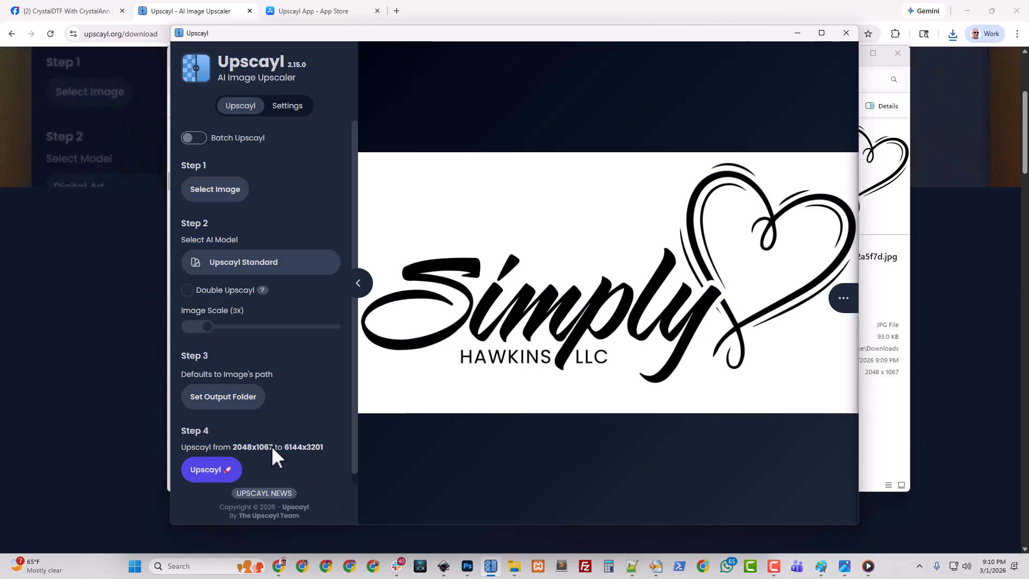
left_click_drag(208, 328, 199, 329)
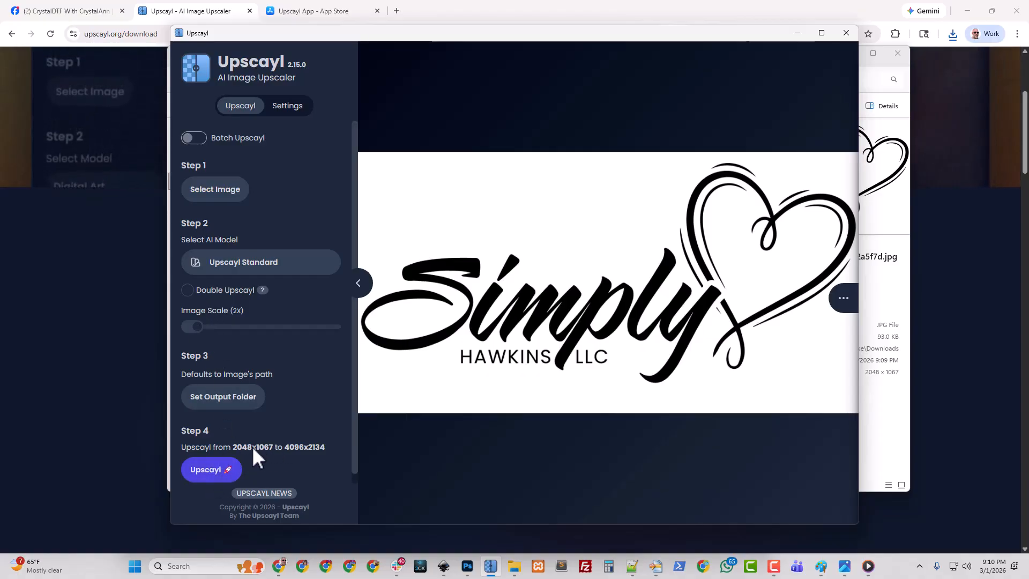
left_click(191, 476)
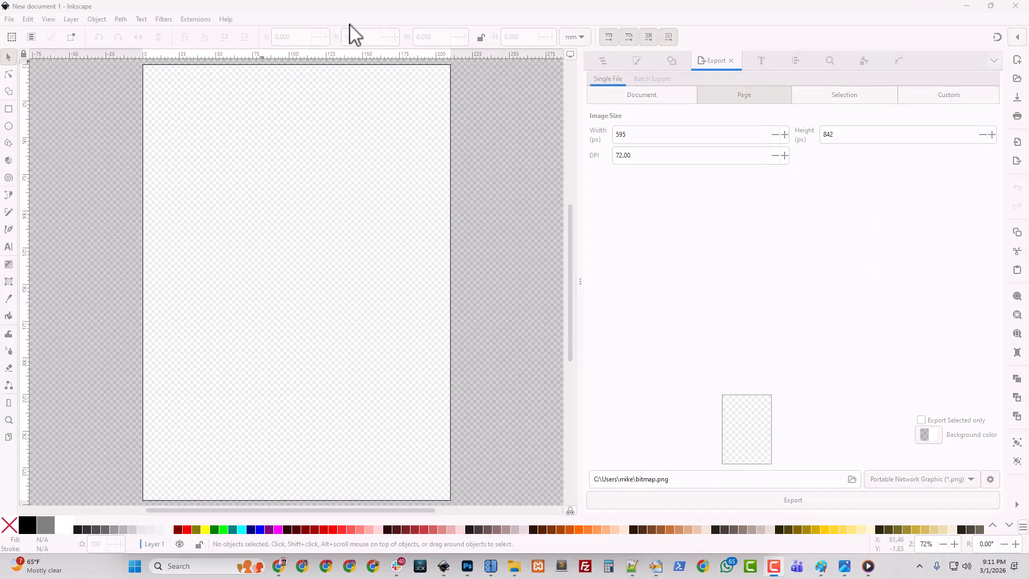
Step: Restore the Inkscape window to a smaller size and open inkscape.org in a new browser tab
left_click_drag(368, 11, 465, 87)
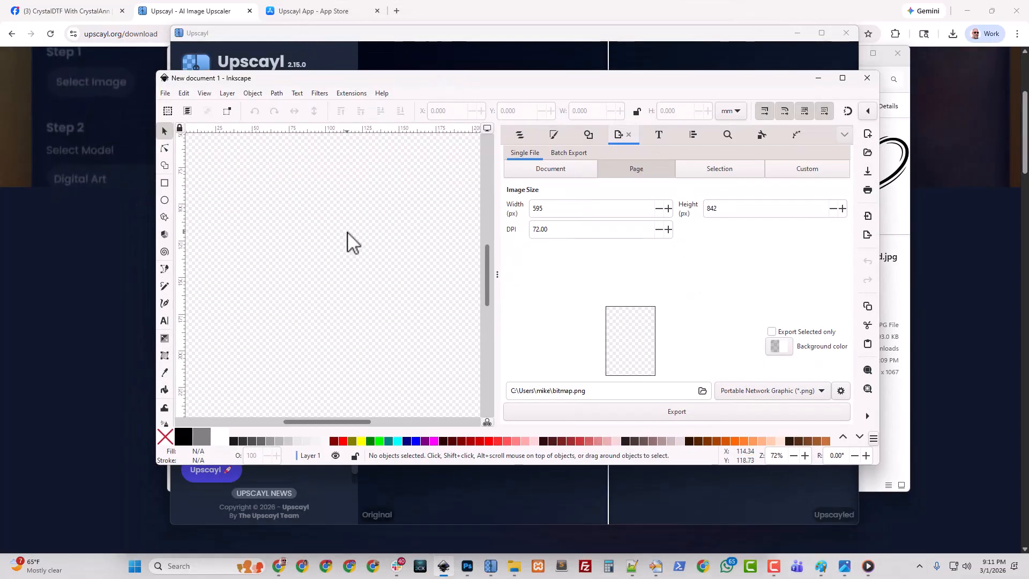
left_click(397, 11)
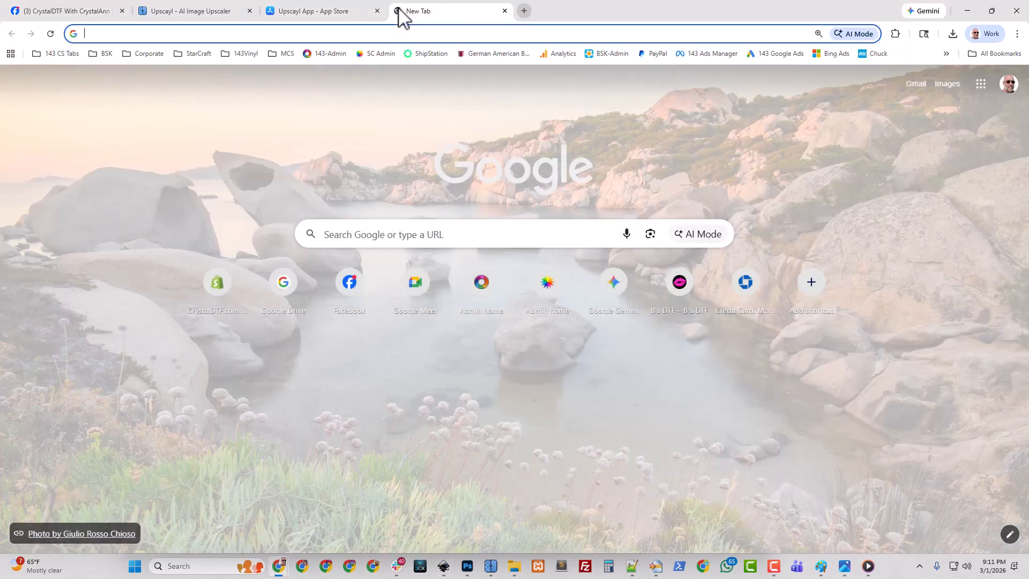
type("inksca")
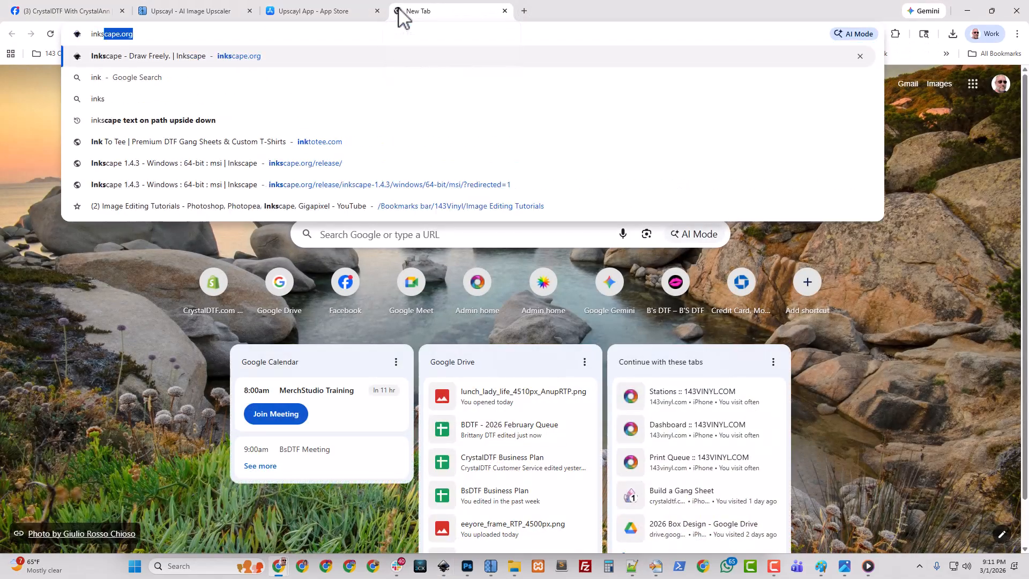
type("pe.or")
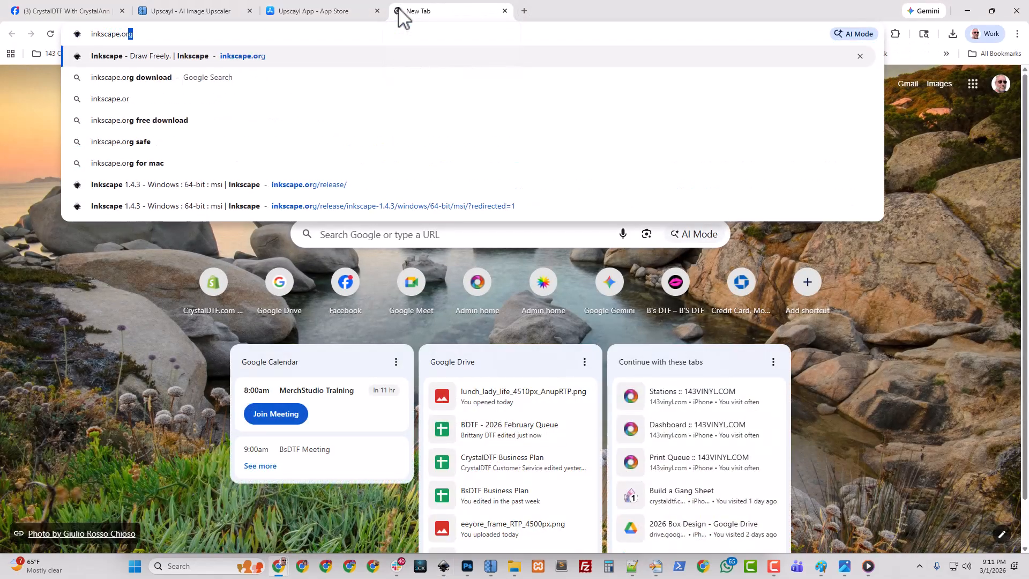
key("Return")
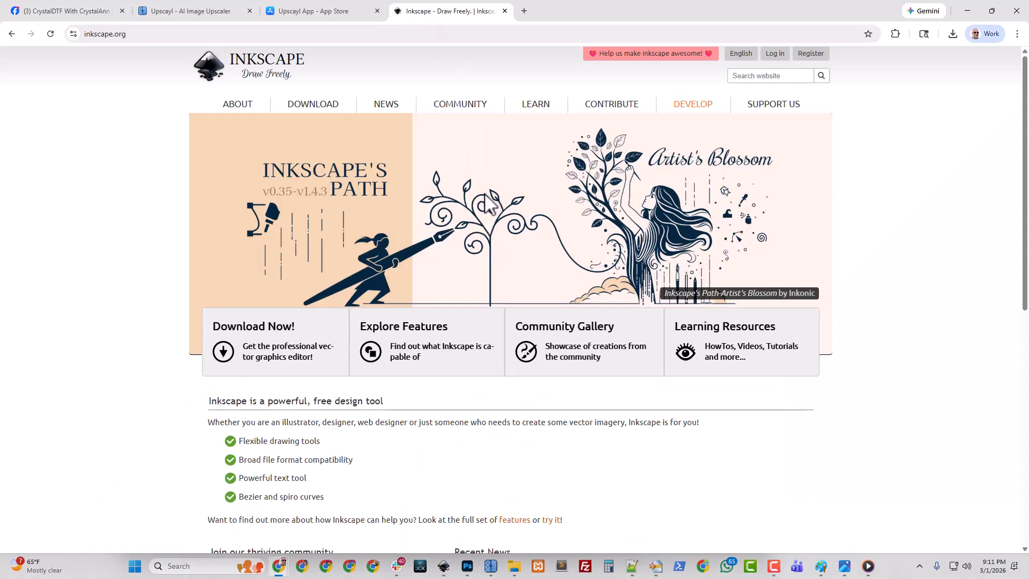
Step: Download the Windows MSI installer of Inkscape's current stable version 1.4.3 and check for it in the Downloads folder
mouse_move(316, 110)
left_click(132, 35)
mouse_move(321, 107)
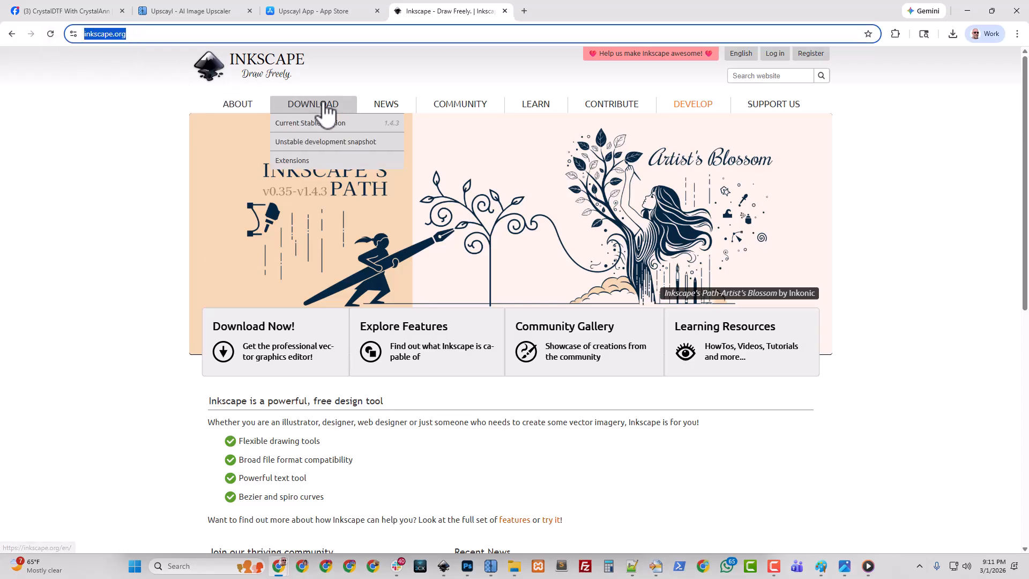
left_click(320, 129)
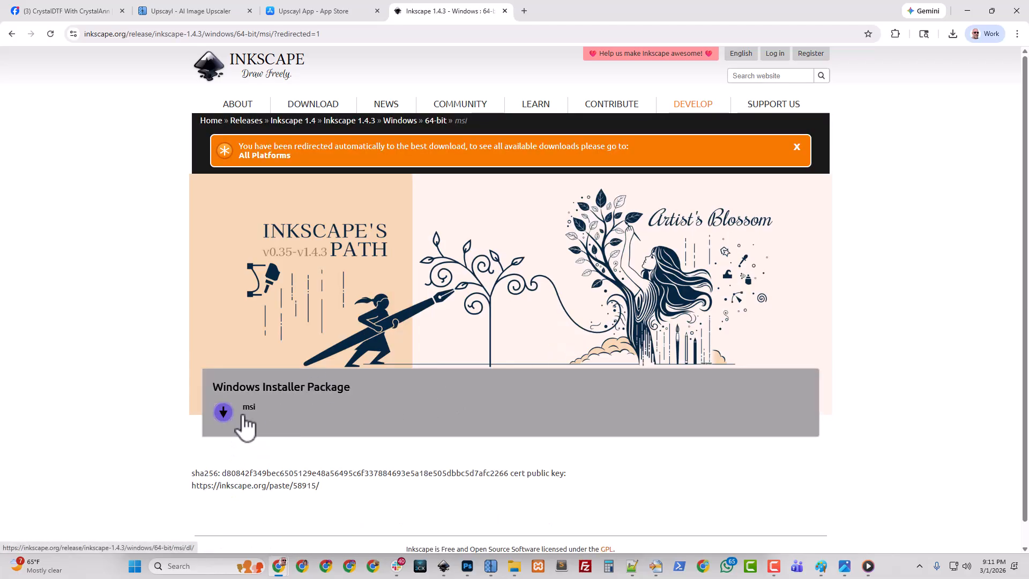
left_click(270, 407)
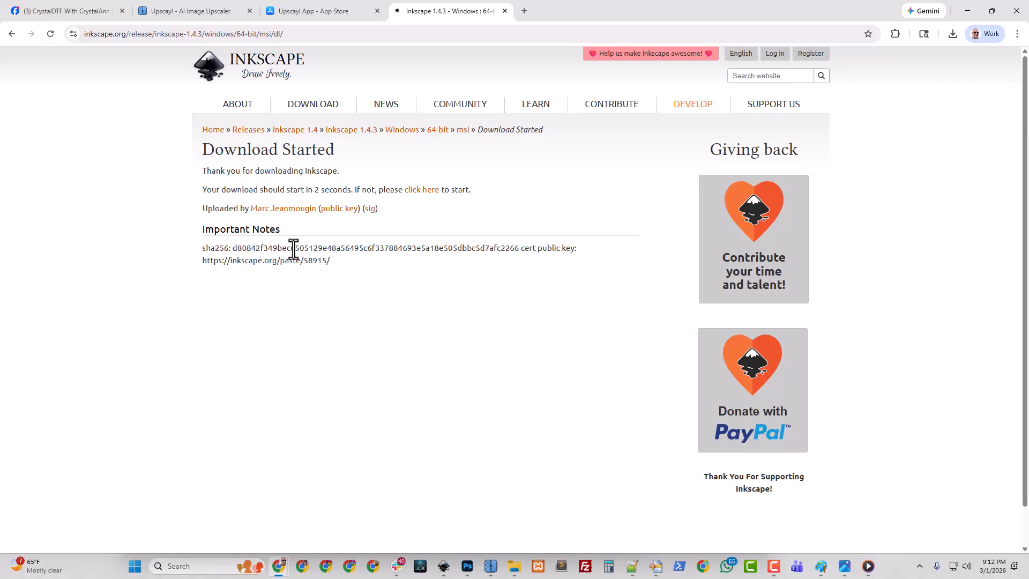
left_click(952, 34)
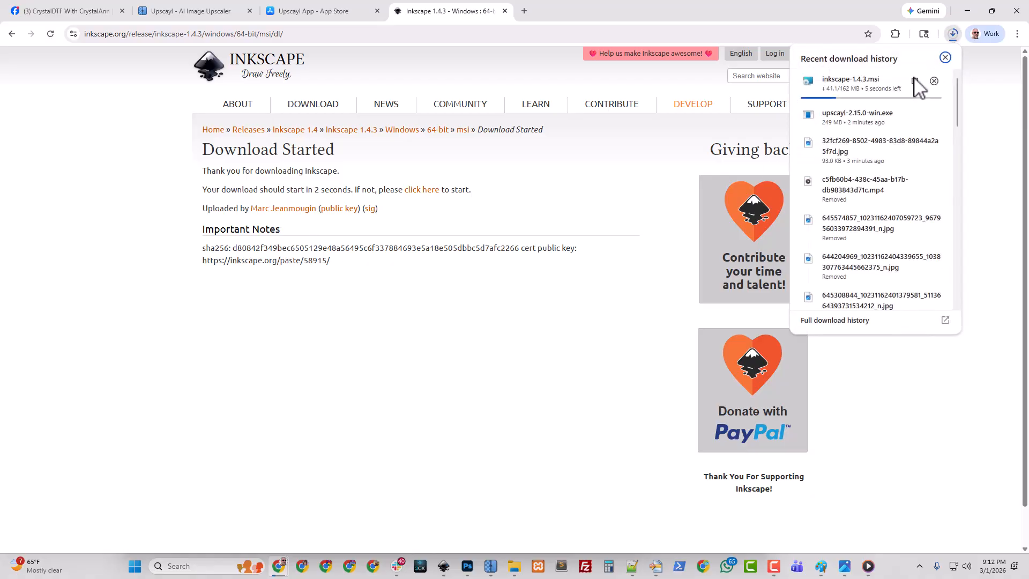
left_click(514, 565)
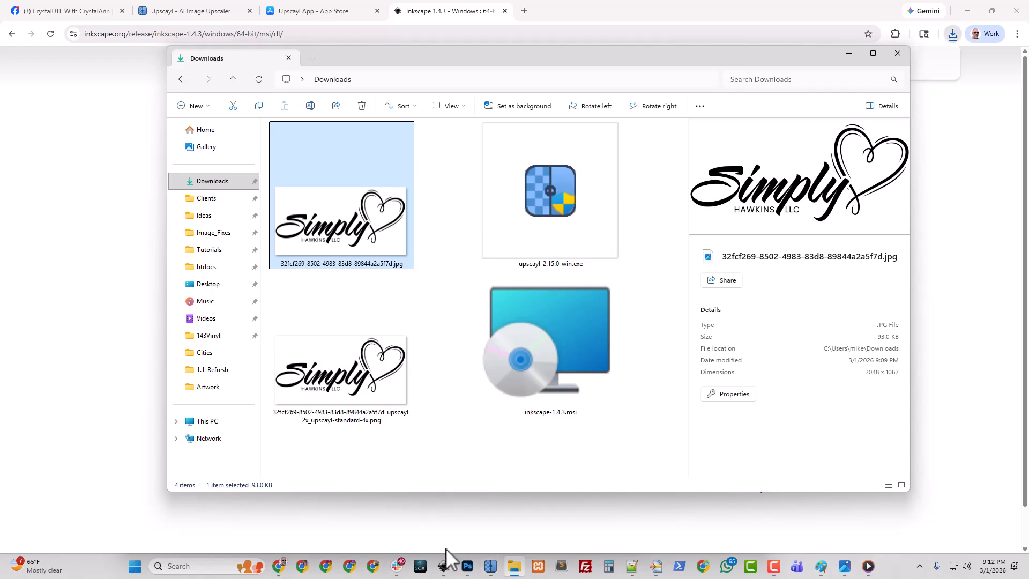
Step: Switch to Inkscape in a maximized window and toggle the checkerboard background off and on in the document properties
left_click(444, 563)
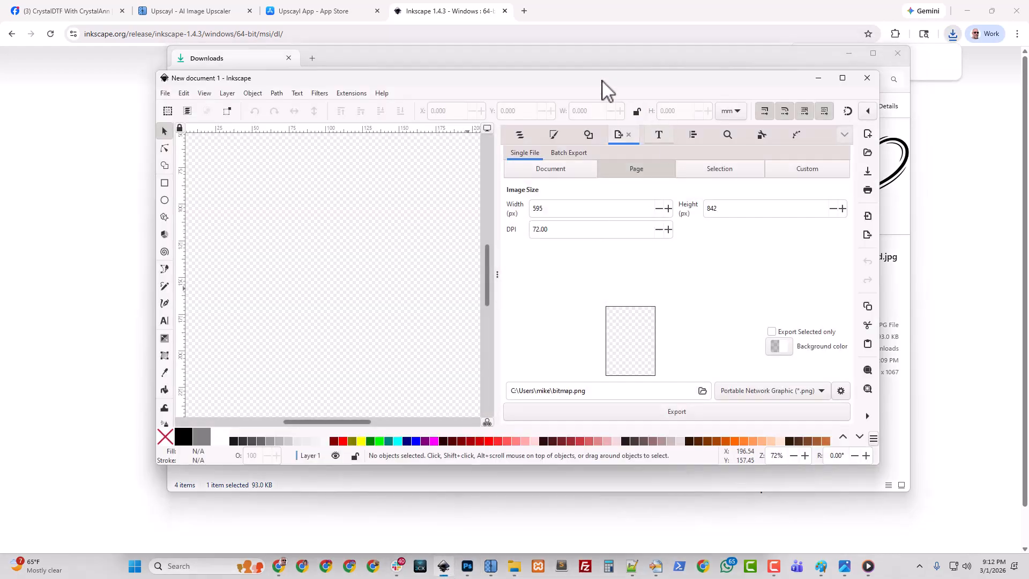
left_click_drag(601, 80, 585, 5)
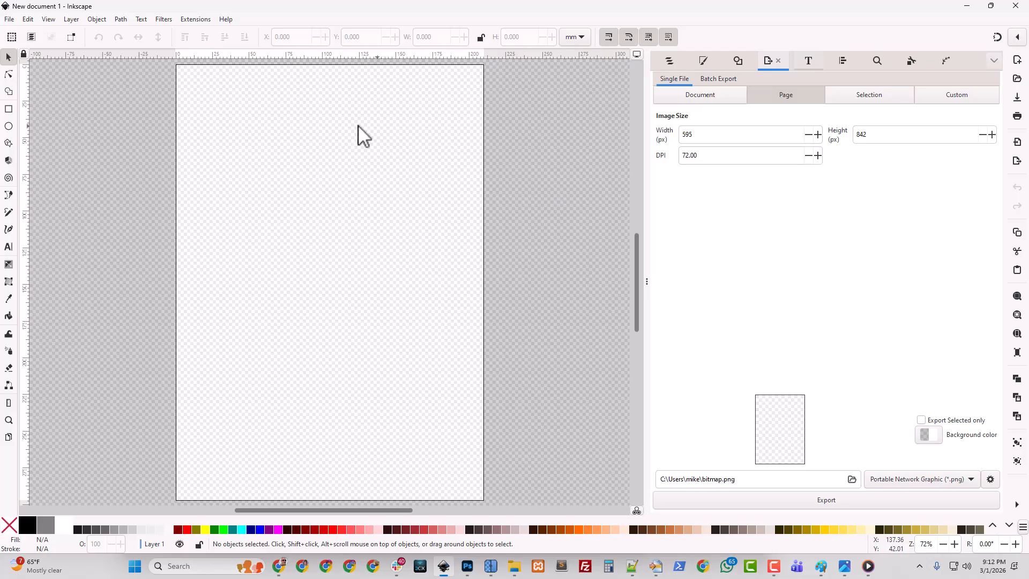
left_click(9, 20)
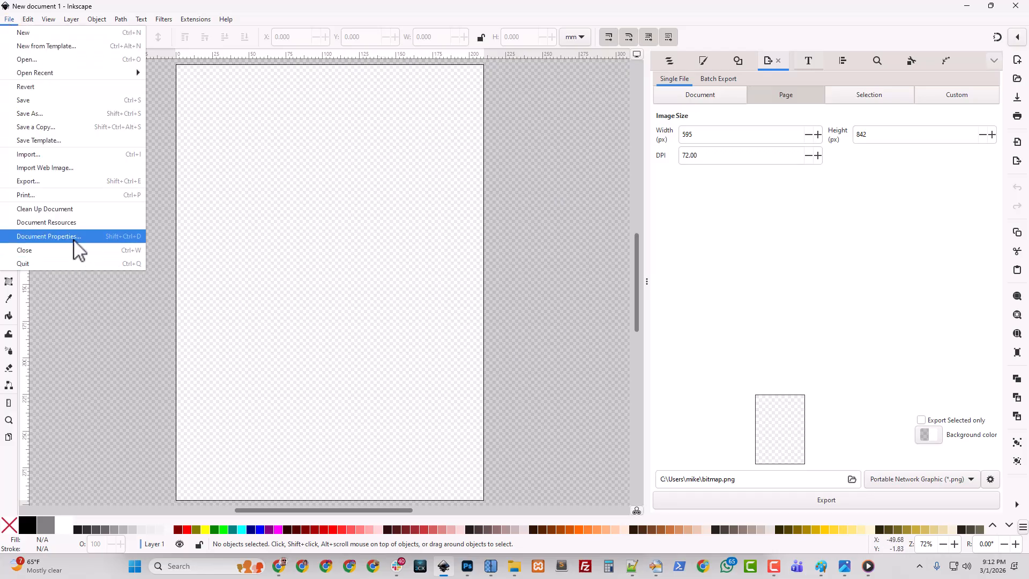
left_click(75, 236)
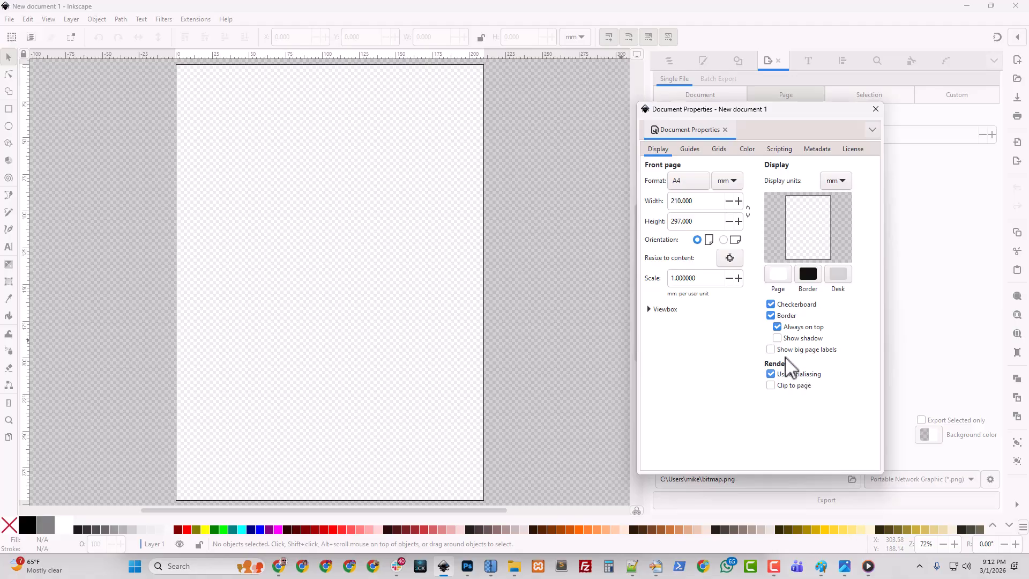
left_click(771, 303)
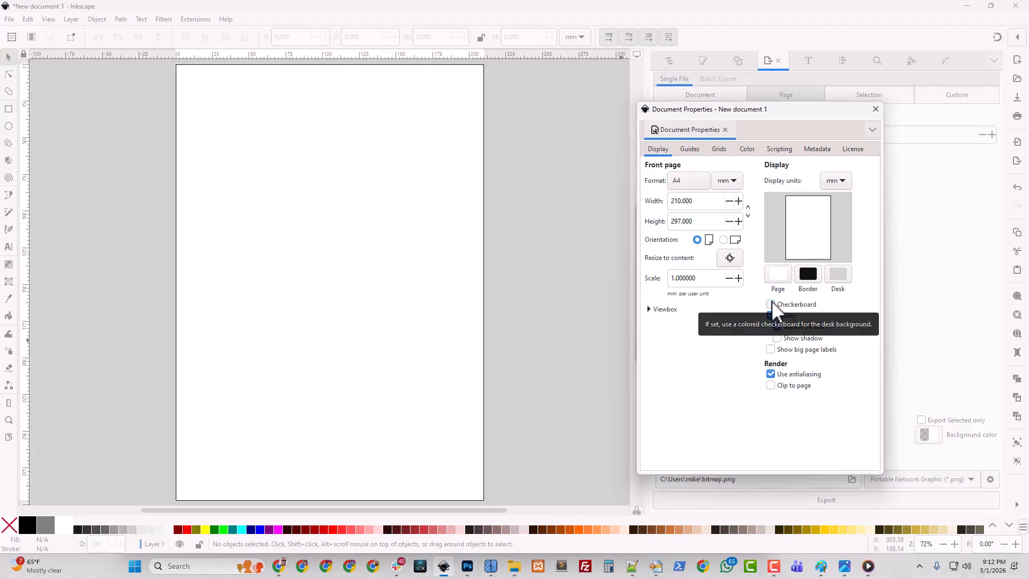
left_click(771, 304)
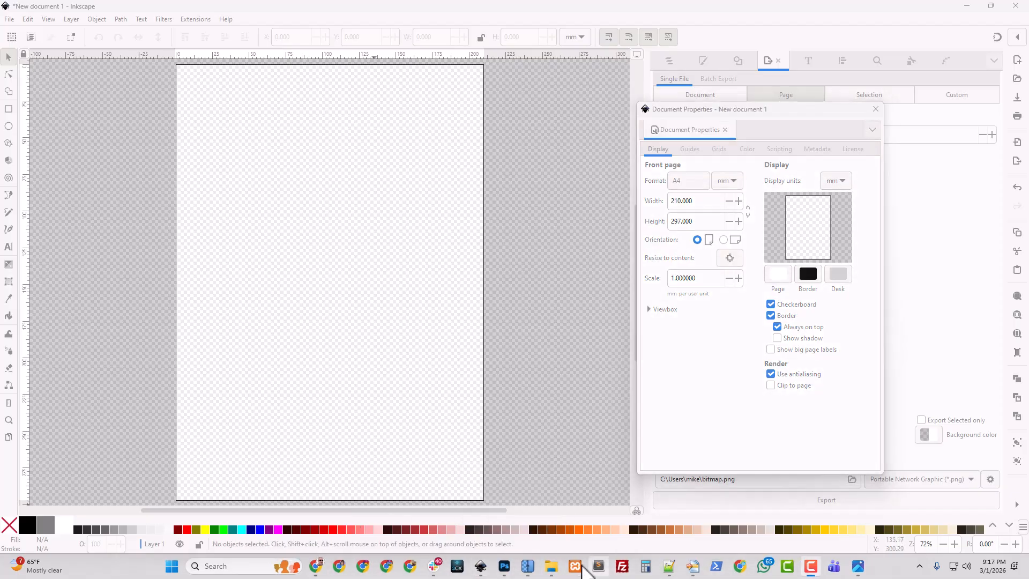
Step: Rename the upscaled logo PNG in the Downloads folder as Simply_Hawkins_Upscaled.png
mouse_move(556, 570)
left_click(516, 478)
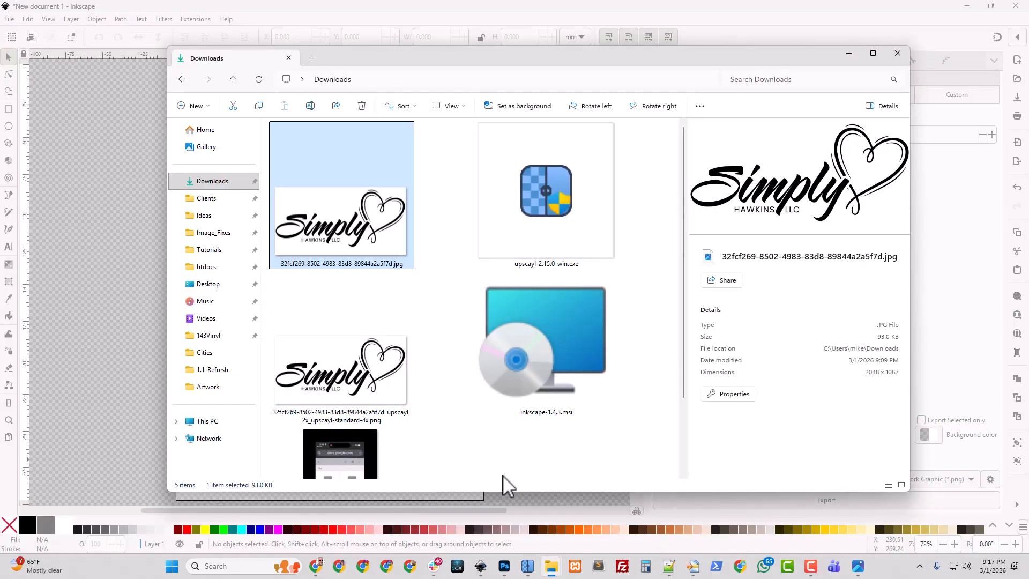
left_click_drag(465, 59, 760, 66)
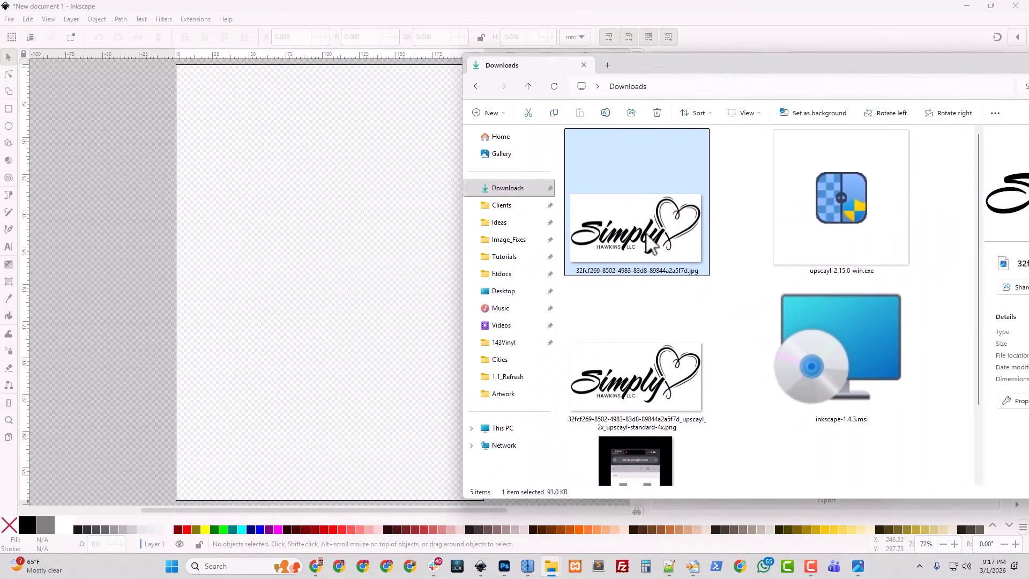
left_click(655, 382)
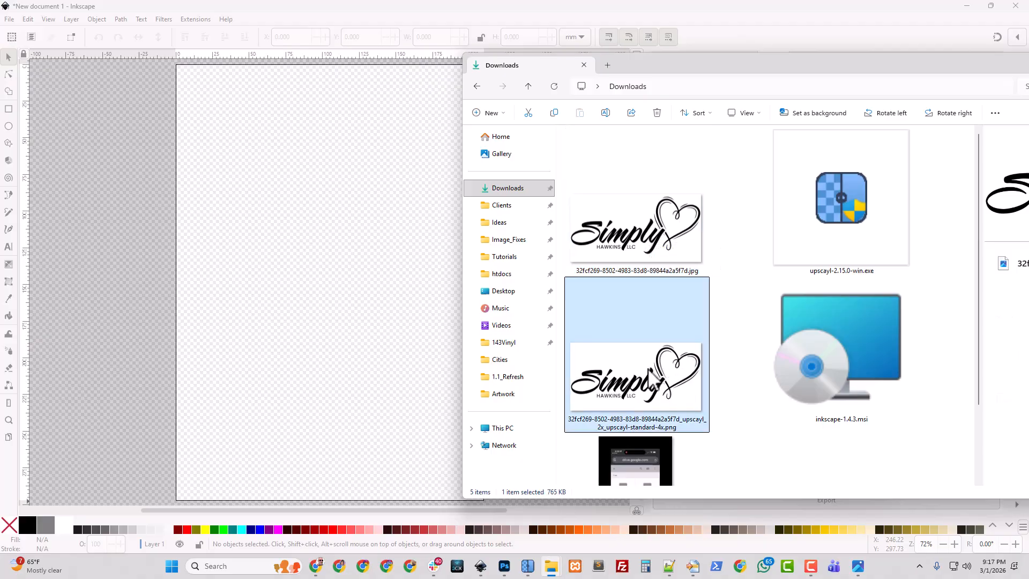
right_click(621, 417)
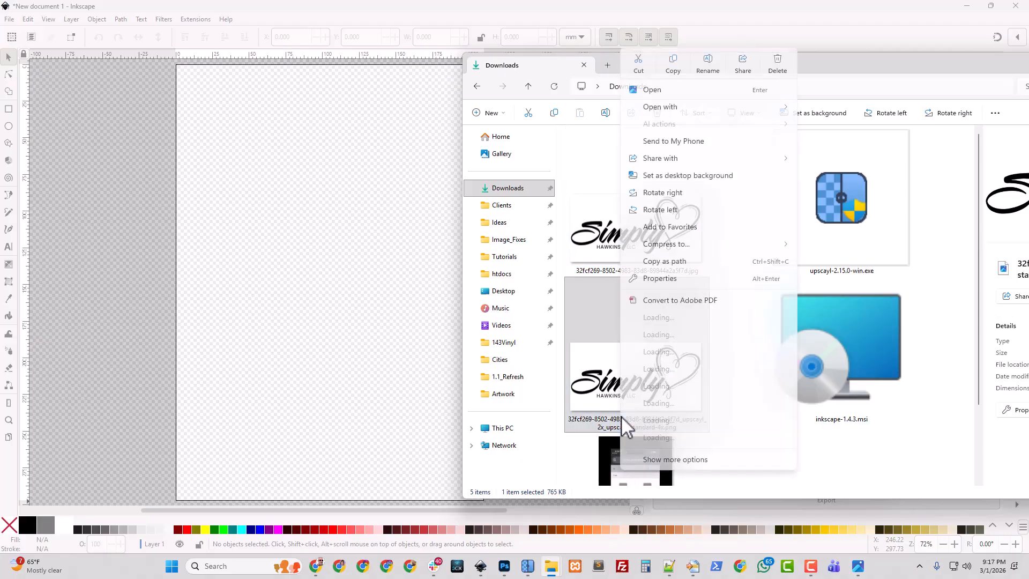
left_click(708, 64)
type("Simply_Hawkins_Ups.png")
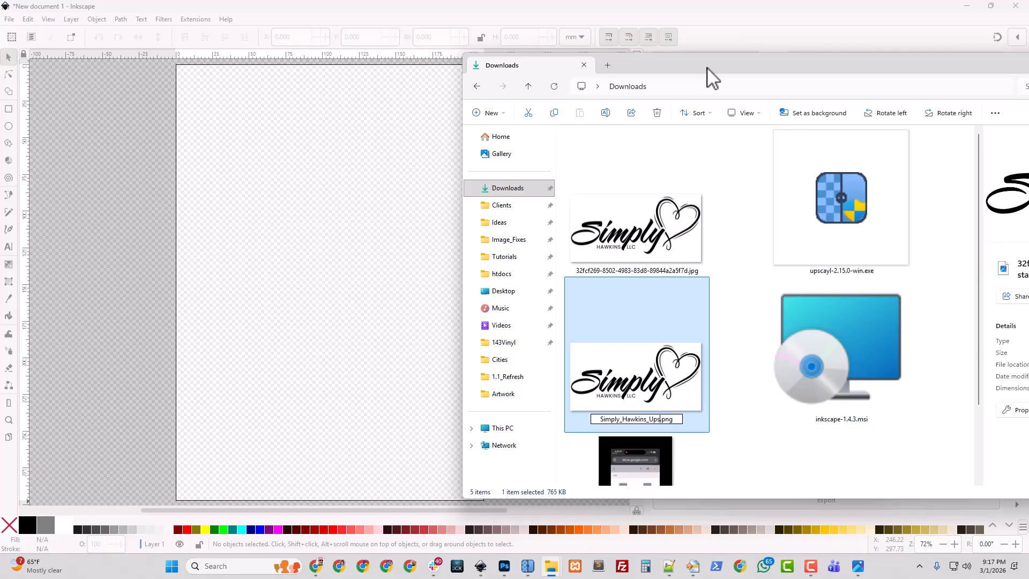
type("led")
left_click(816, 293)
Step: Select Simply_Hawkins_Upscaled.png and check its pixel dimensions in the file details
left_click(663, 383)
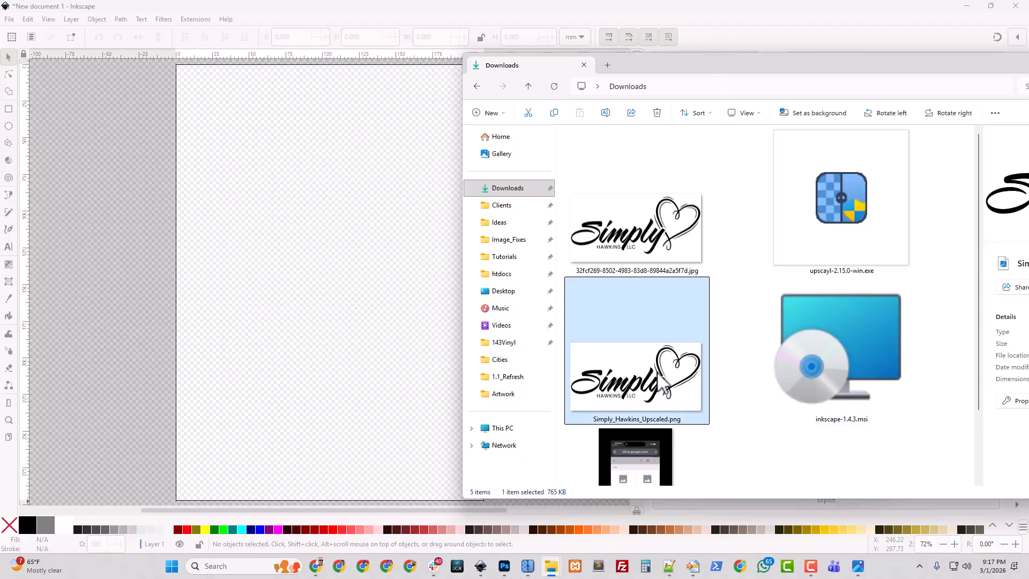
left_click_drag(758, 64, 429, 63)
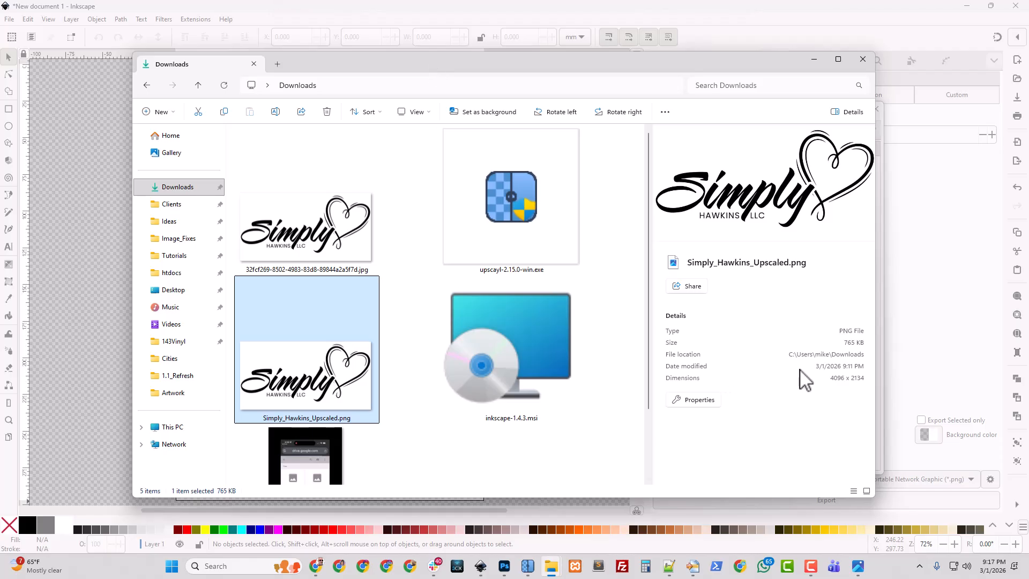
left_click(857, 114)
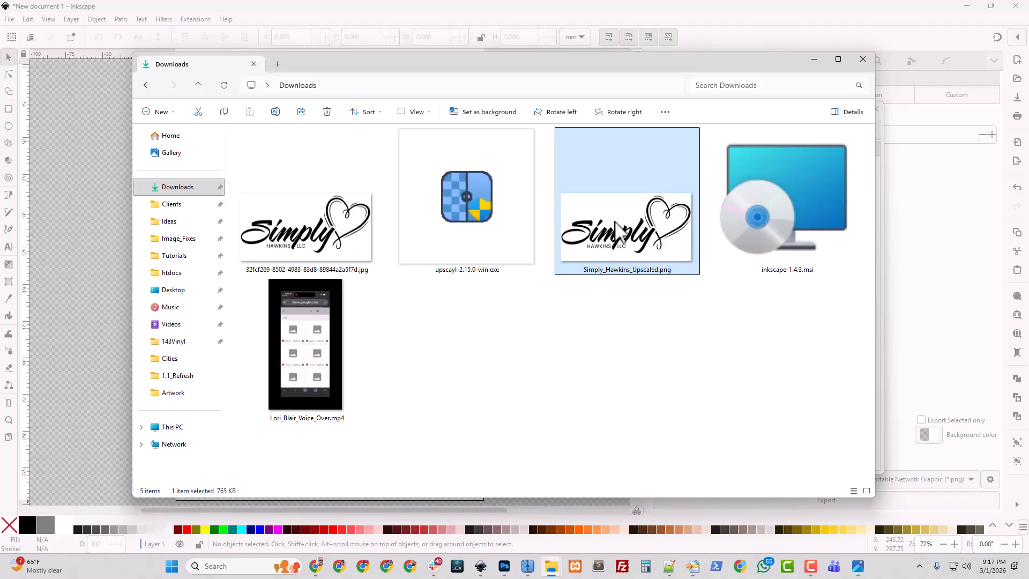
left_click(851, 113)
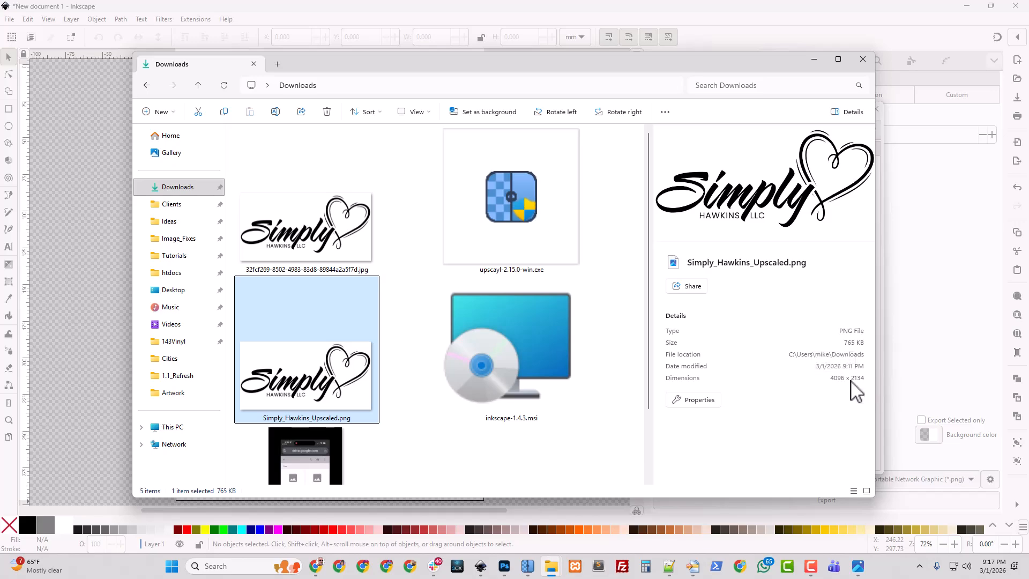
Step: Import Simply_Hawkins_Upscaled.png into the Inkscape document as an embedded image with DPI from file and blocky rendering
left_click_drag(615, 73, 917, 95)
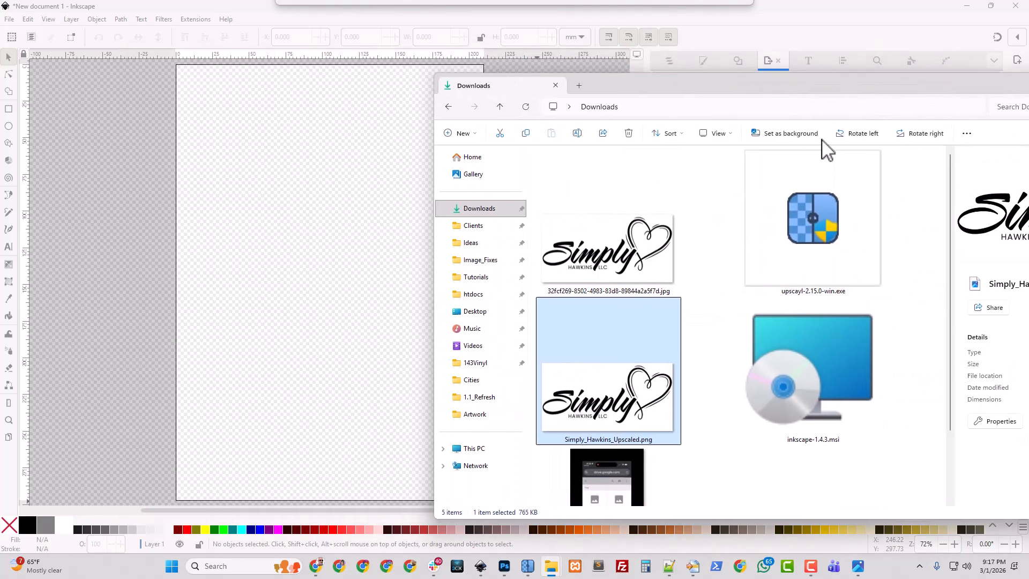
left_click_drag(605, 385, 316, 301)
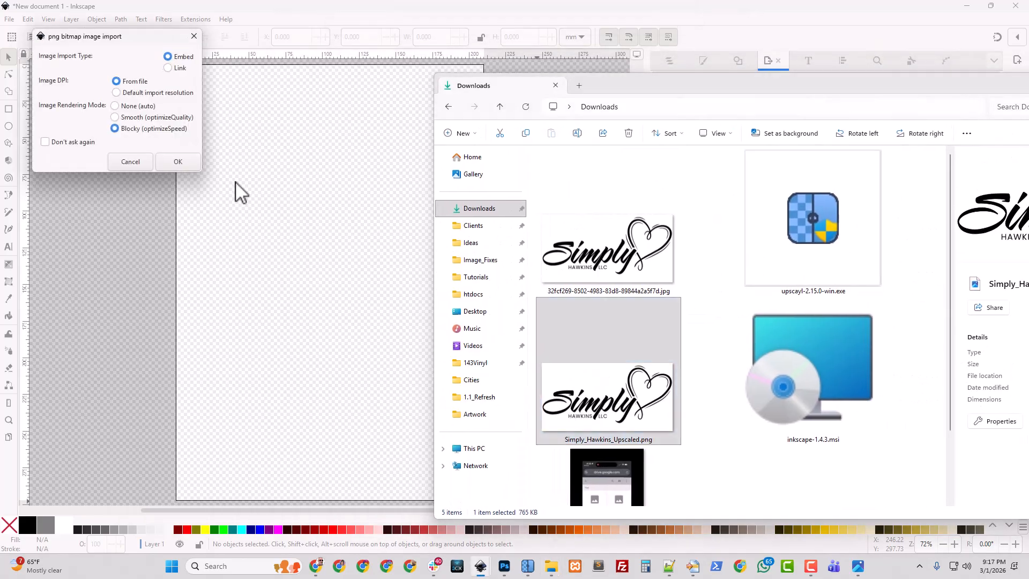
left_click(185, 160)
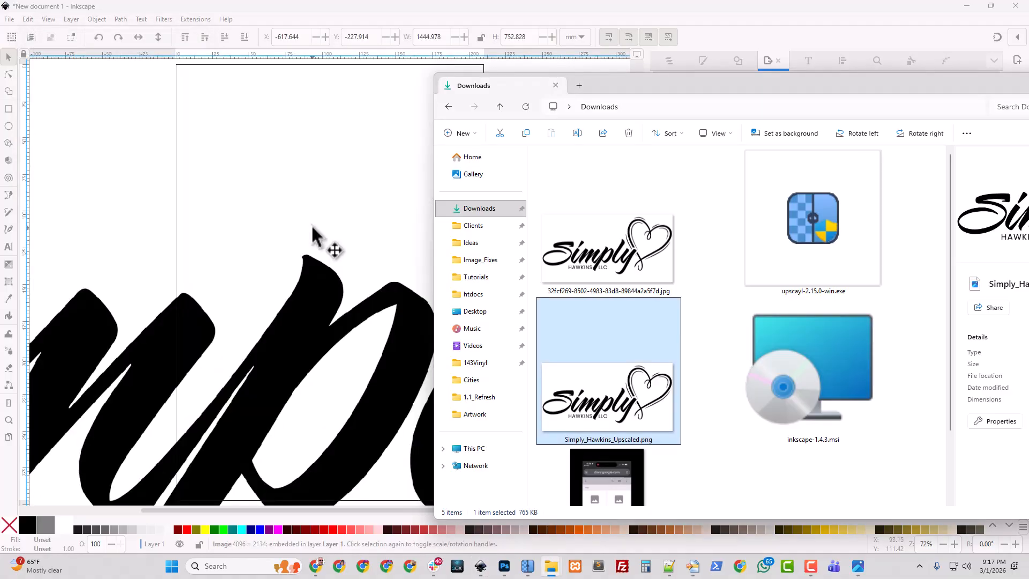
left_click(349, 228)
key("minus")
key("minus")
key("minus")
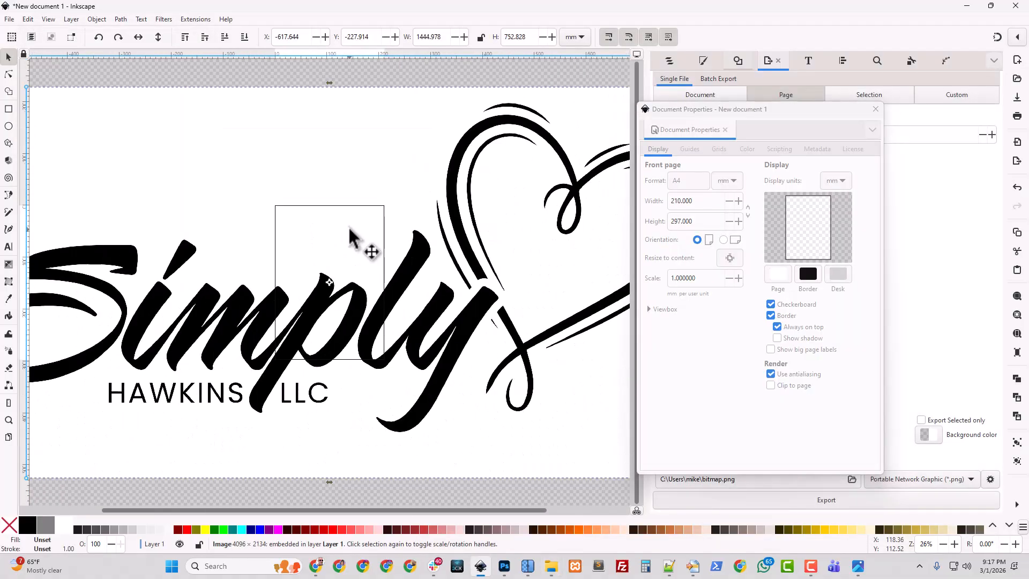
Step: Close the document properties and trace the imported logo as a single scan using brightness cutoff with a 0.450 threshold
key("minus")
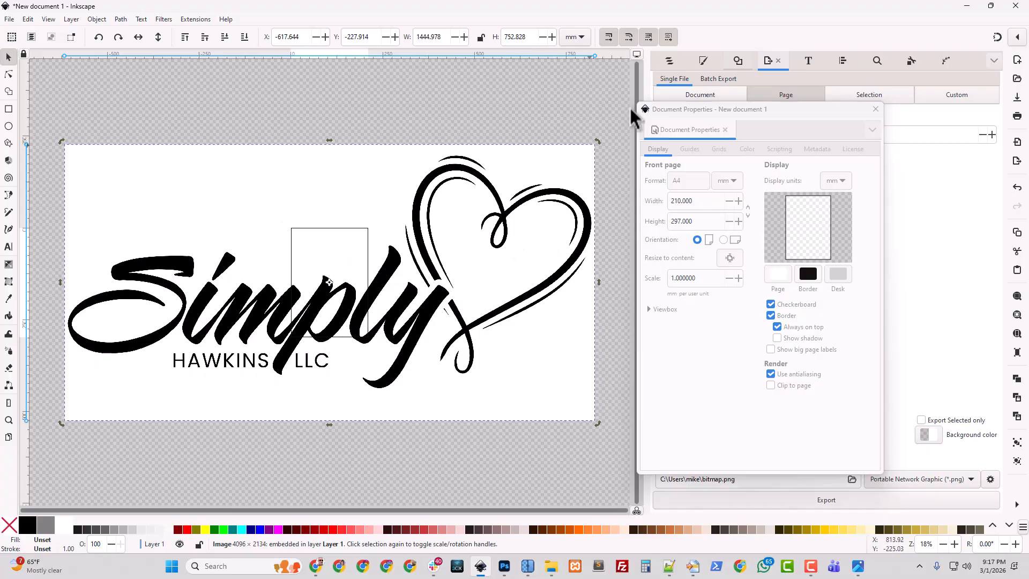
left_click(738, 59)
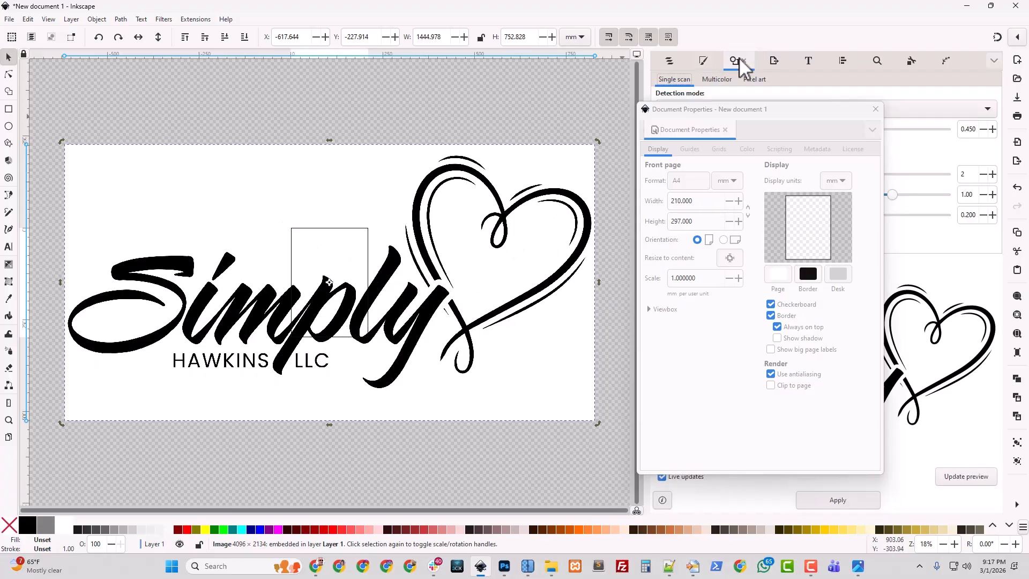
left_click(122, 20)
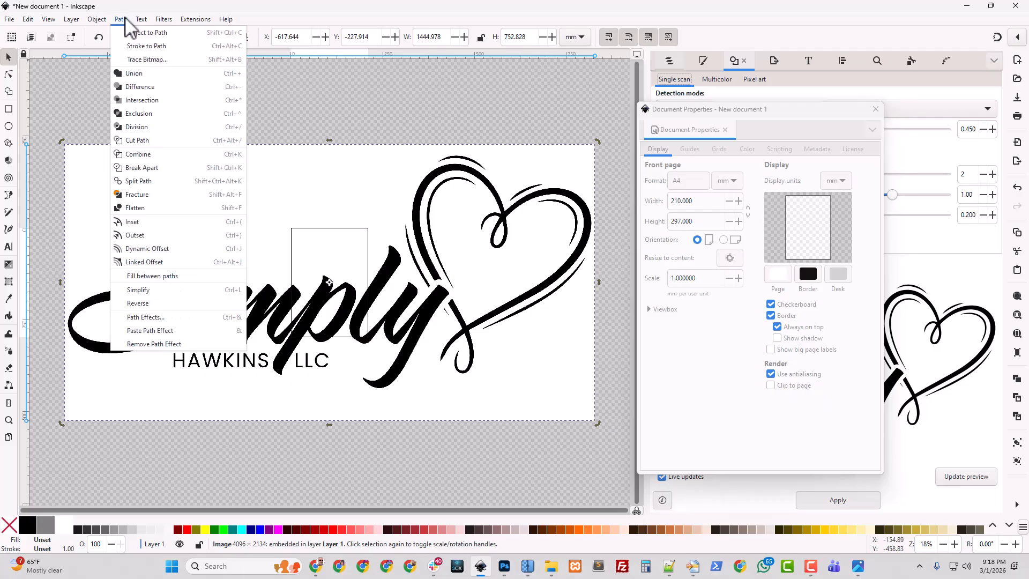
left_click(142, 60)
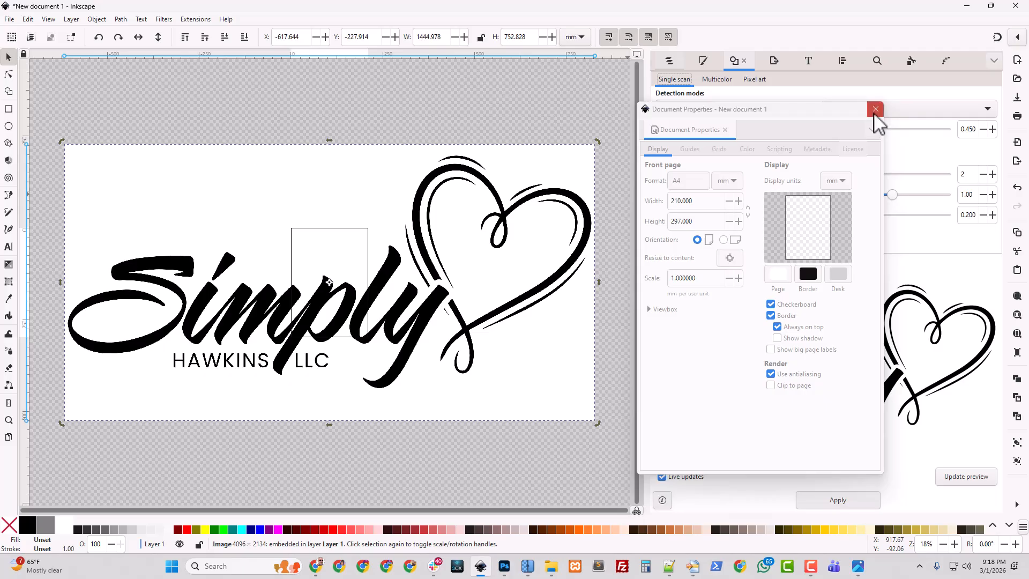
left_click_drag(762, 113, 230, 106)
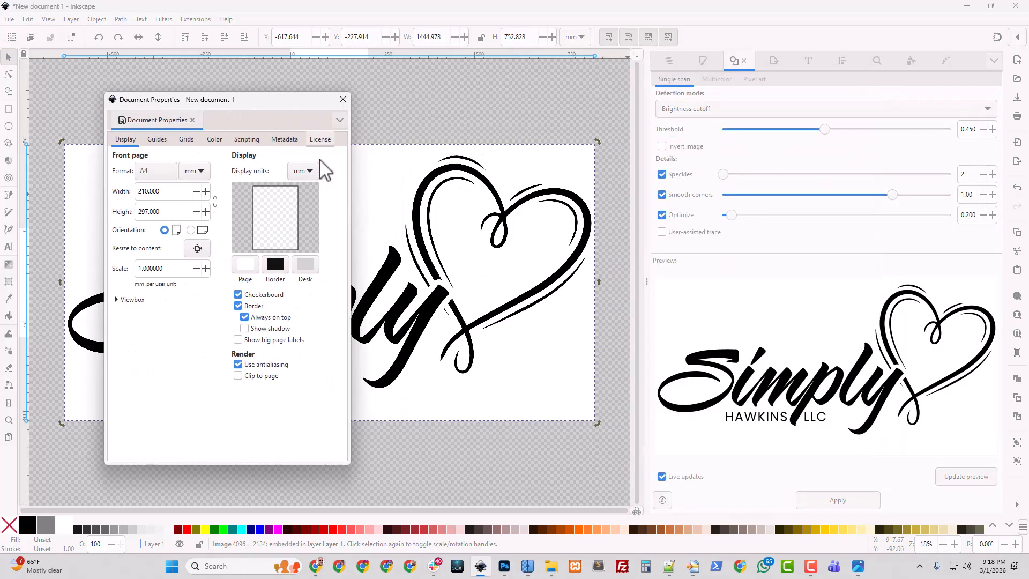
left_click(342, 100)
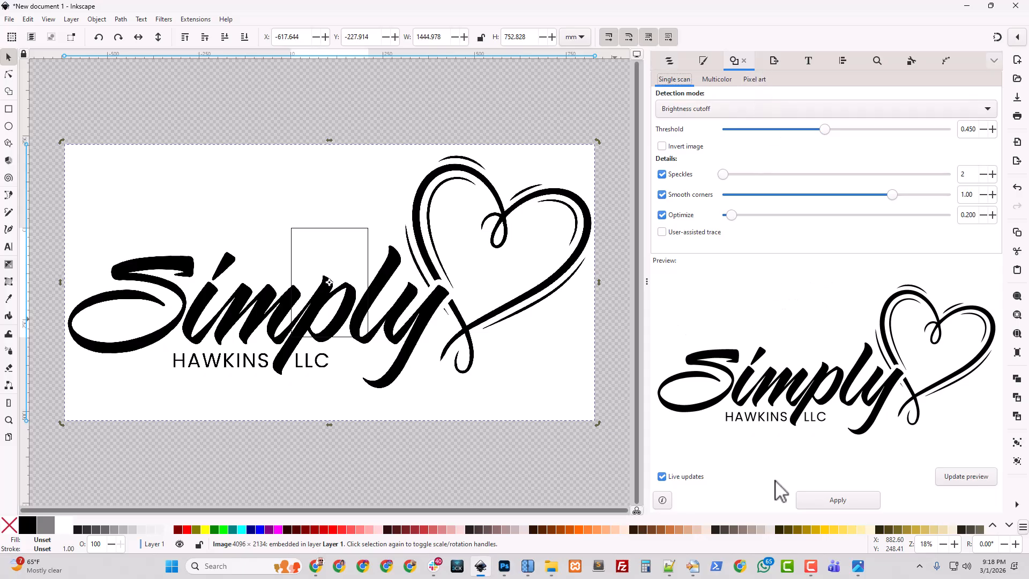
left_click(838, 501)
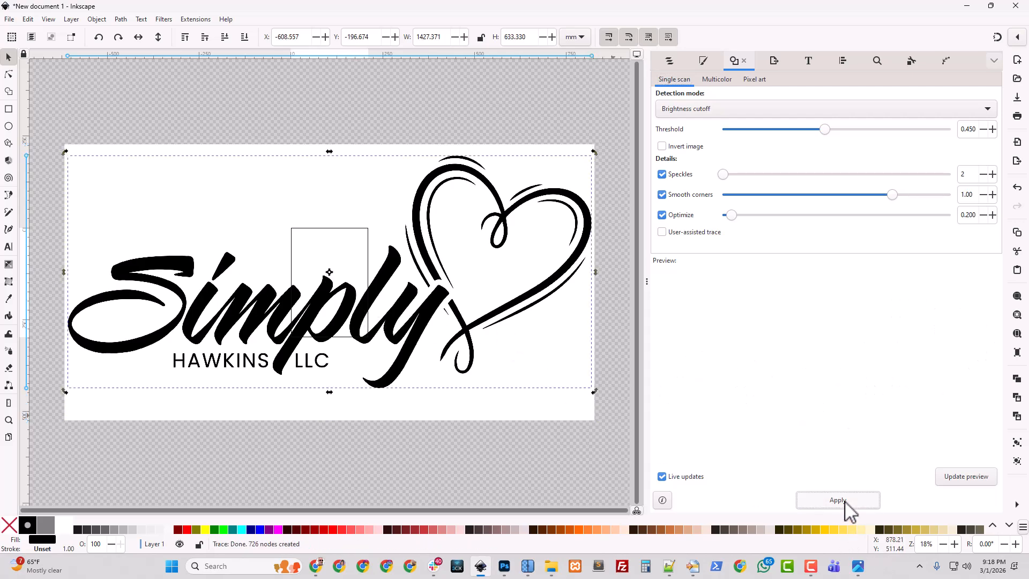
Step: Hide and show the original embedded image to compare it with the traced path, and delete the image from Layer 1
left_click(669, 60)
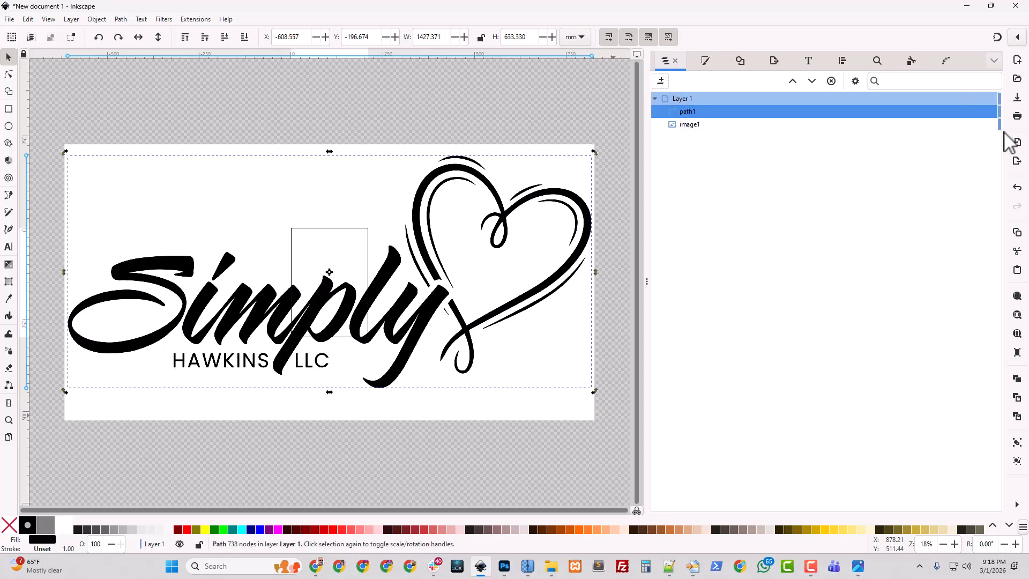
left_click(978, 125)
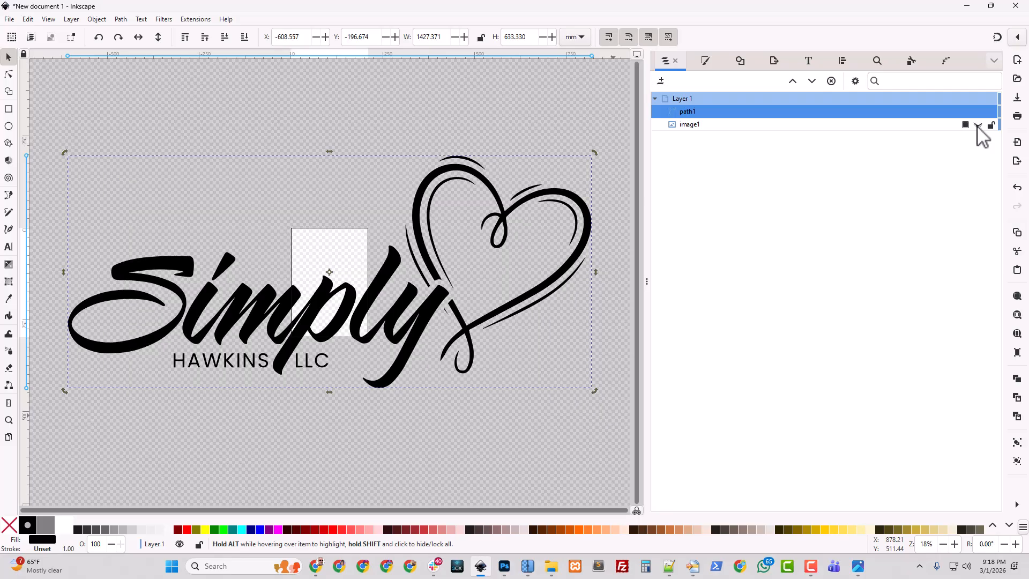
left_click(977, 125)
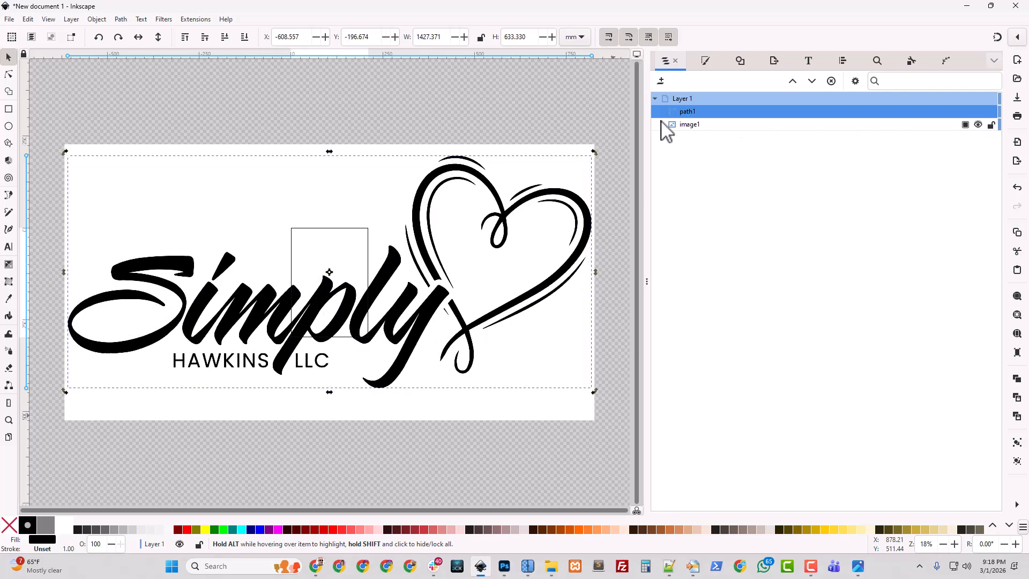
left_click(696, 122)
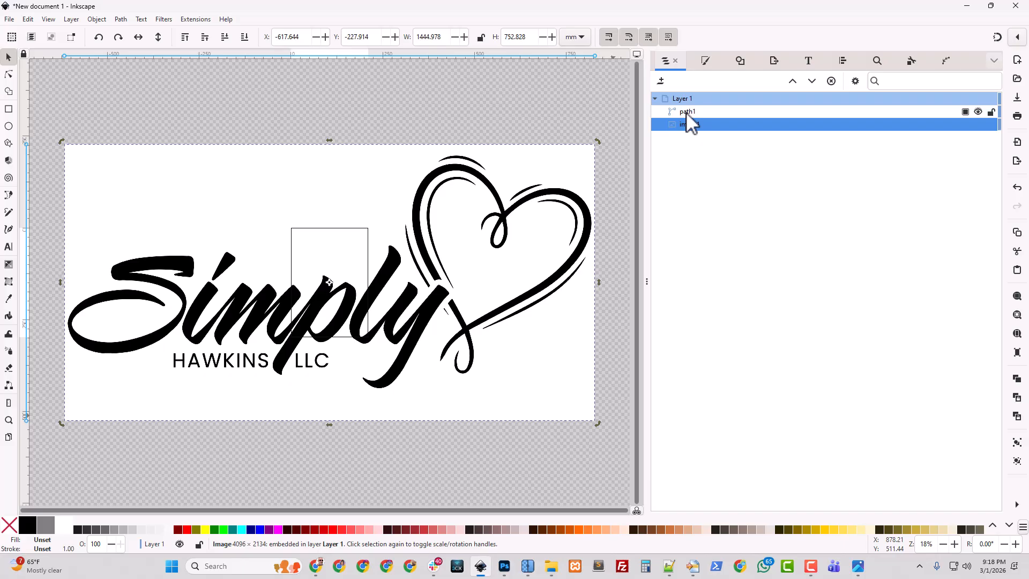
left_click(684, 125)
key("Delete")
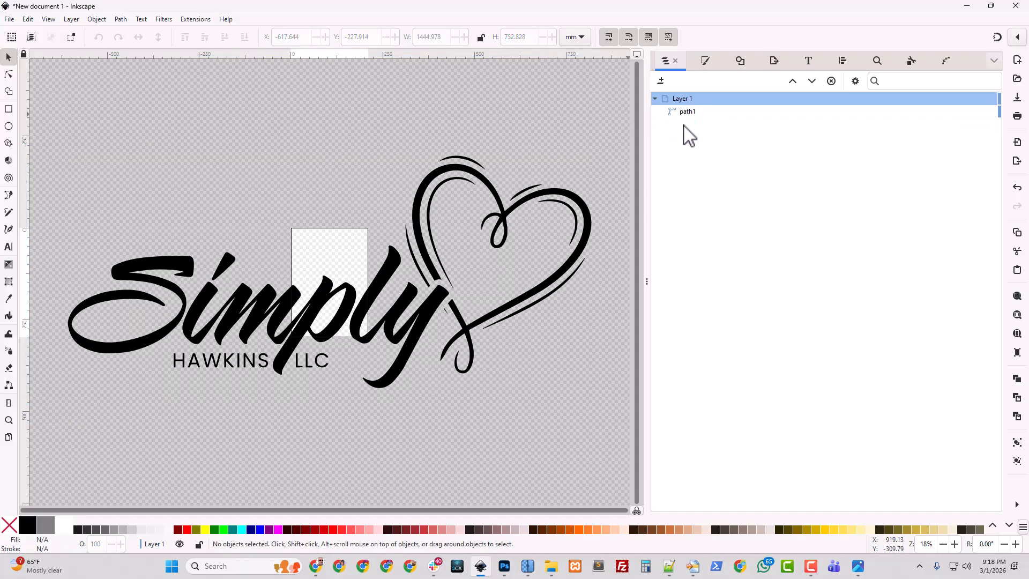
Step: Select the traced logo path and resize the page to fit it
left_click(434, 249)
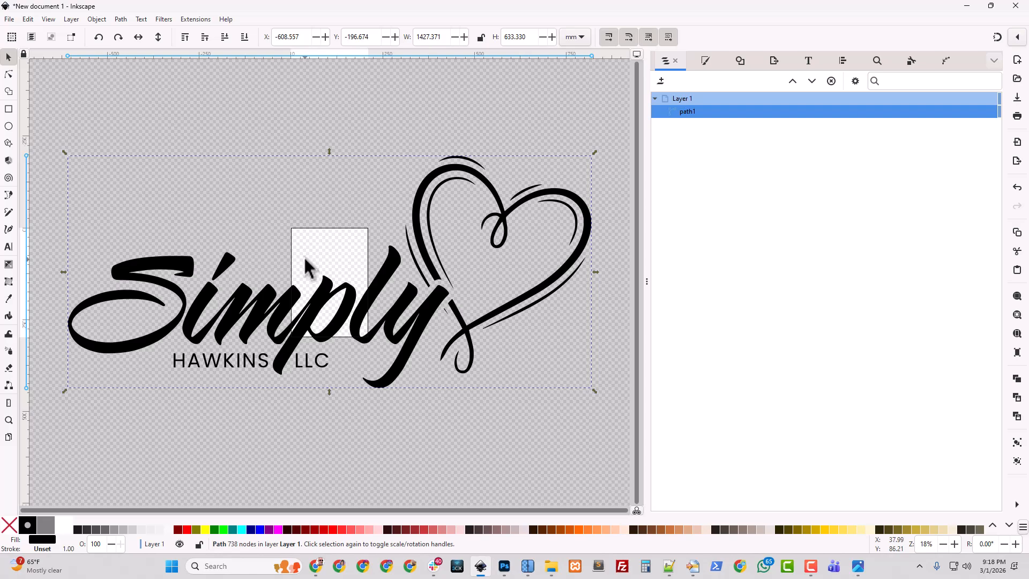
key("ctrl")
key("ctrl+shift+r")
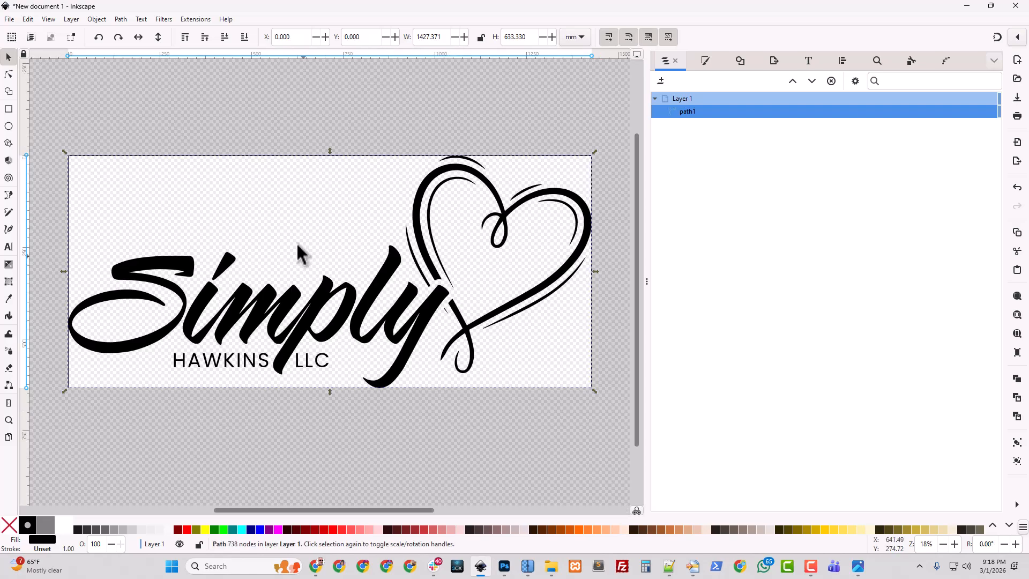
Step: Check the page size and the resize-to-content option in the document properties, and close them
left_click(9, 19)
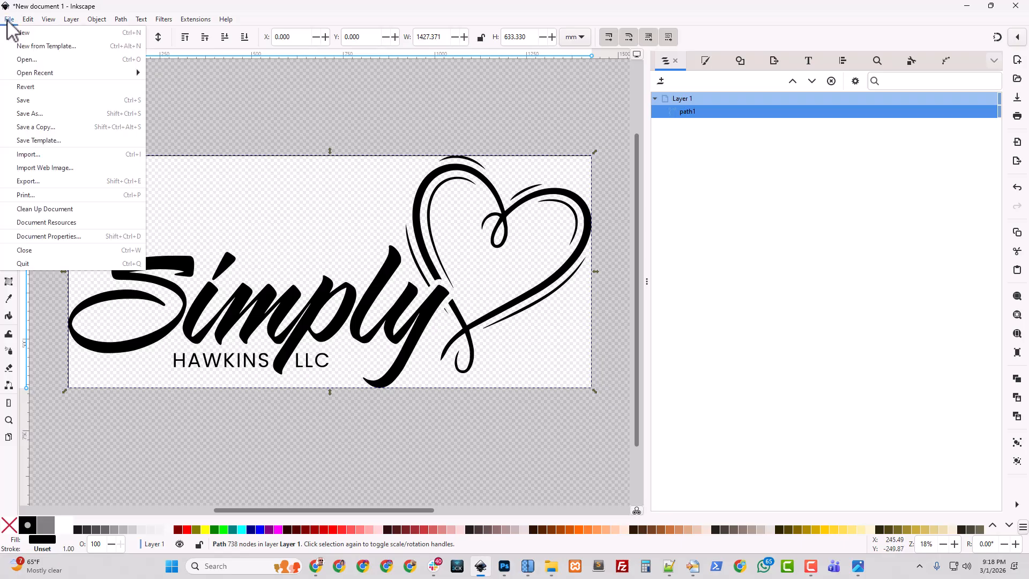
left_click(58, 235)
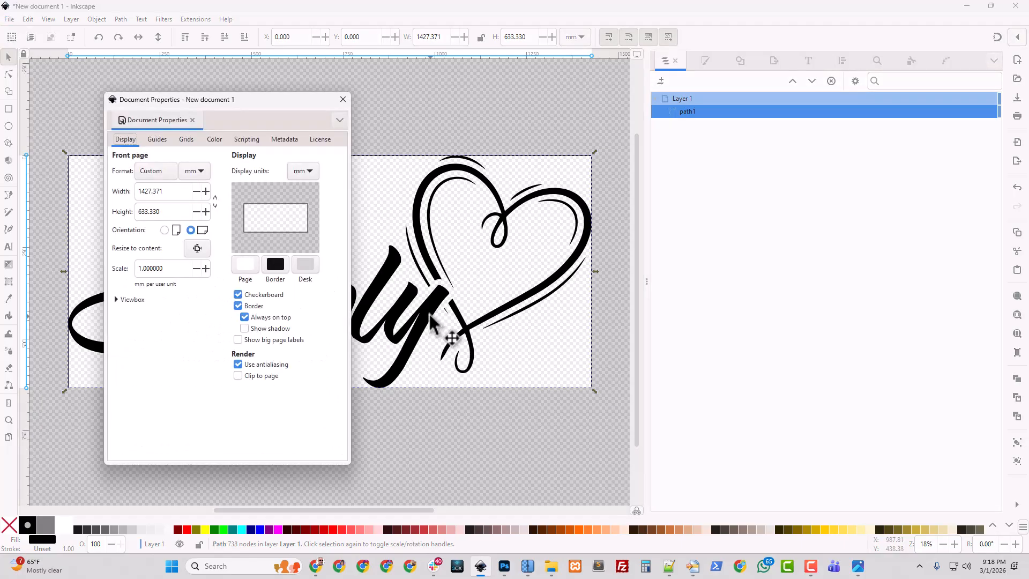
left_click(117, 299)
left_click(118, 301)
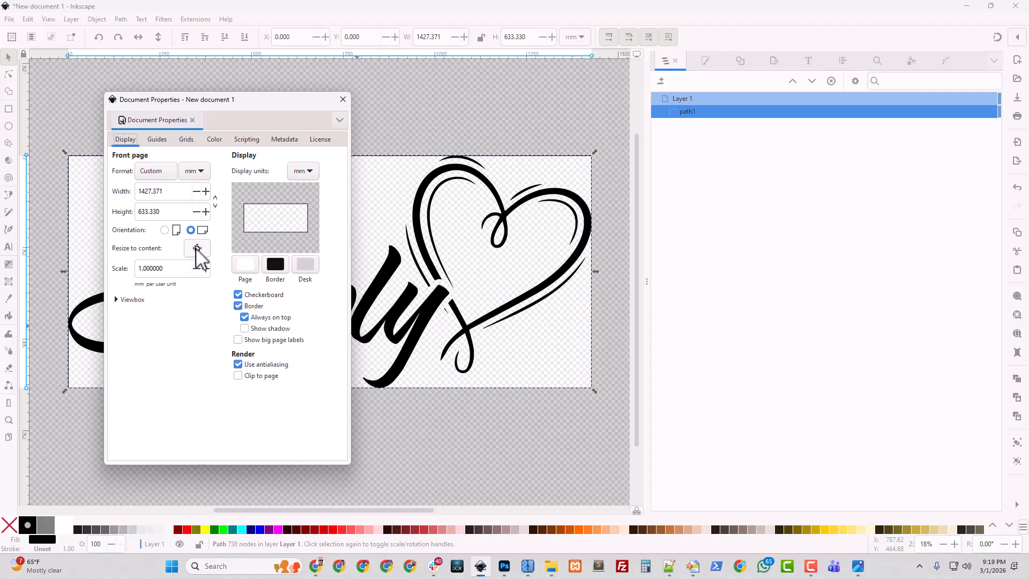
left_click(343, 99)
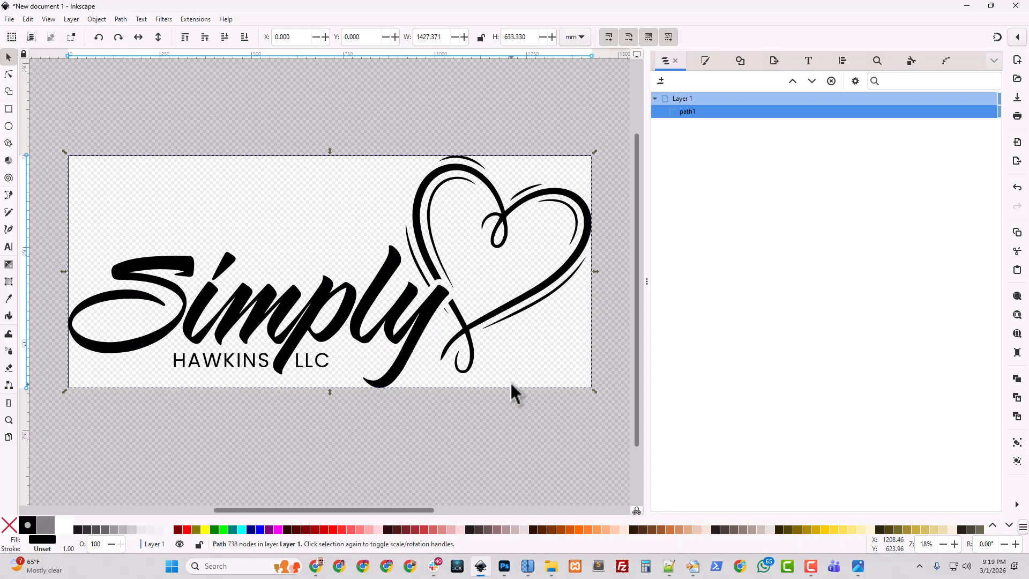
Step: Examine the edges of the traced lettering at very high magnification, and return to a view of the whole logo
left_click(455, 462)
key("plus")
key("plus")
key("plus")
key("plus")
key("plus")
key("plus")
key("plus")
key("plus")
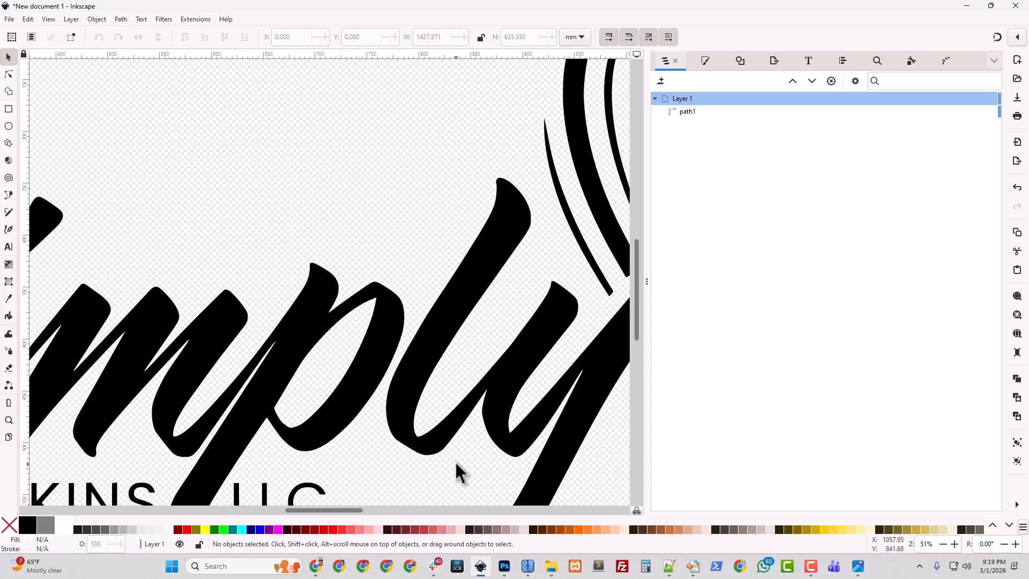
key("plus")
key("plus")
key("plus")
key("plus")
key("plus")
key("plus")
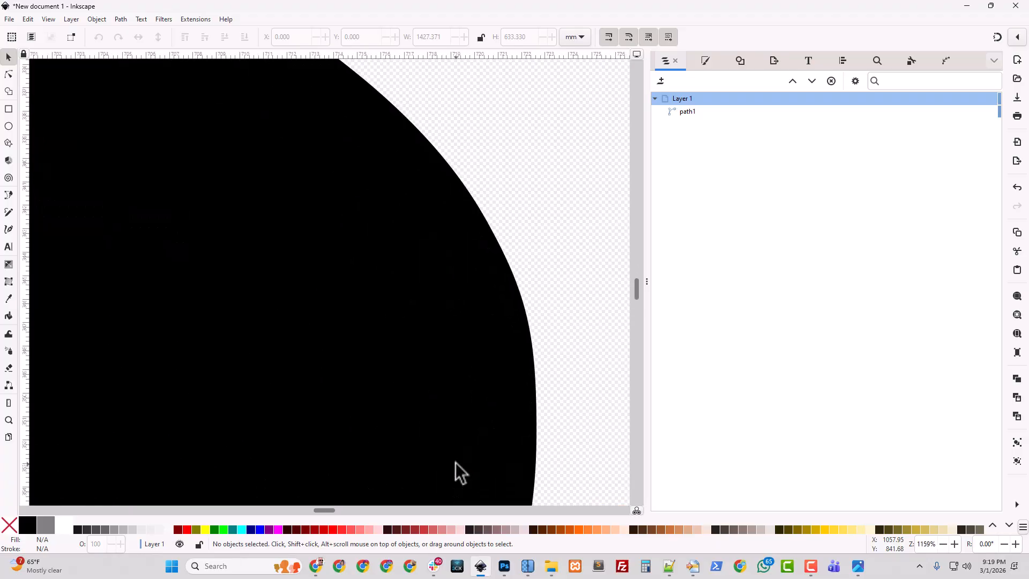
left_click_drag(510, 244, 291, 409)
key("plus")
key("plus")
key("plus")
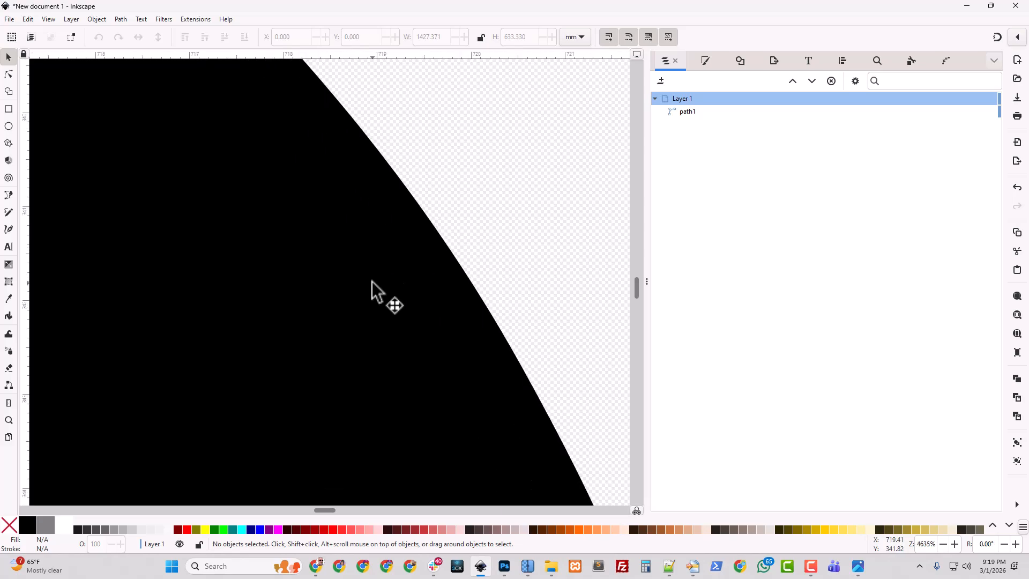
key("minus")
key("minus")
key("minus")
key("minus")
key("minus")
key("minus")
key("minus")
key("minus")
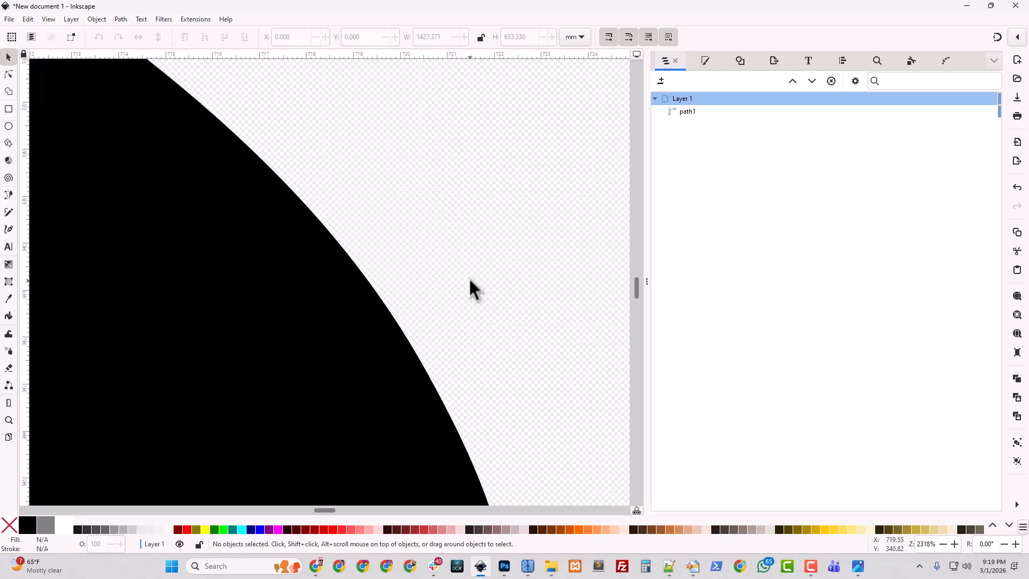
key("minus")
key("minus")
key("minus")
key("minus")
key("minus")
key("minus")
key("minus")
key("minus")
key("minus")
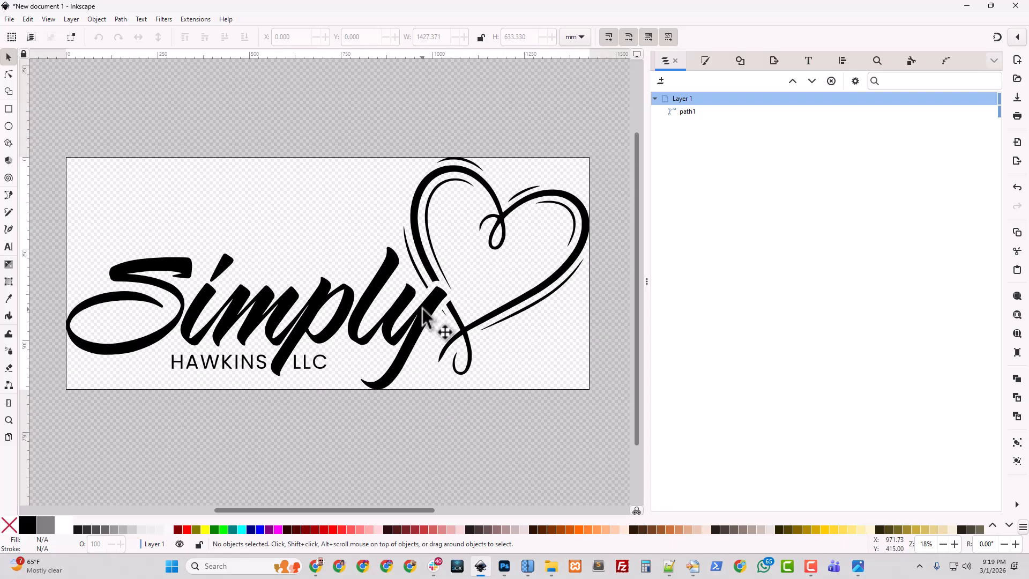
Step: Display the logo path's nodes, pull one node outward on the edge of the letter l, and undo the change
left_click(422, 308)
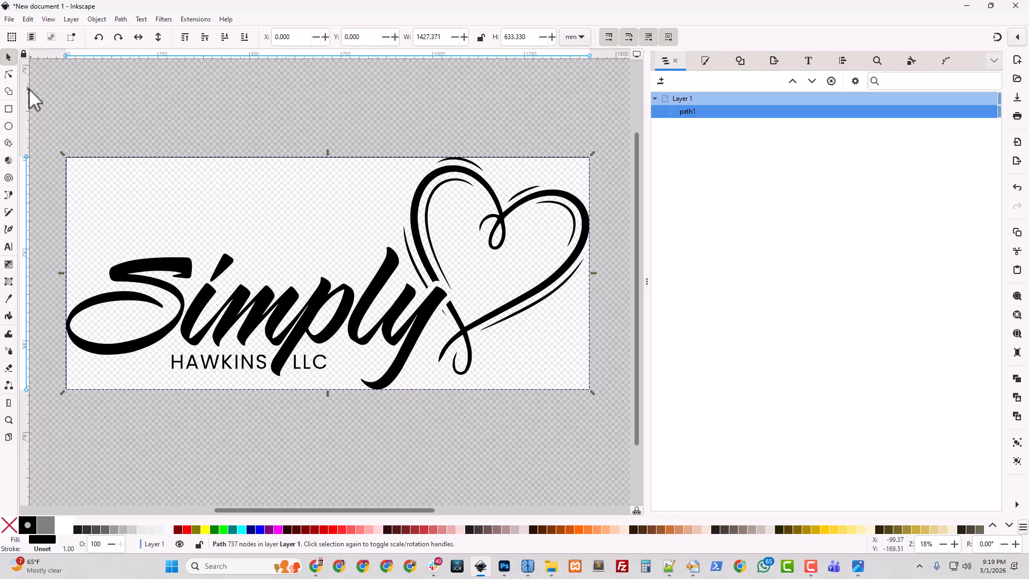
left_click(8, 75)
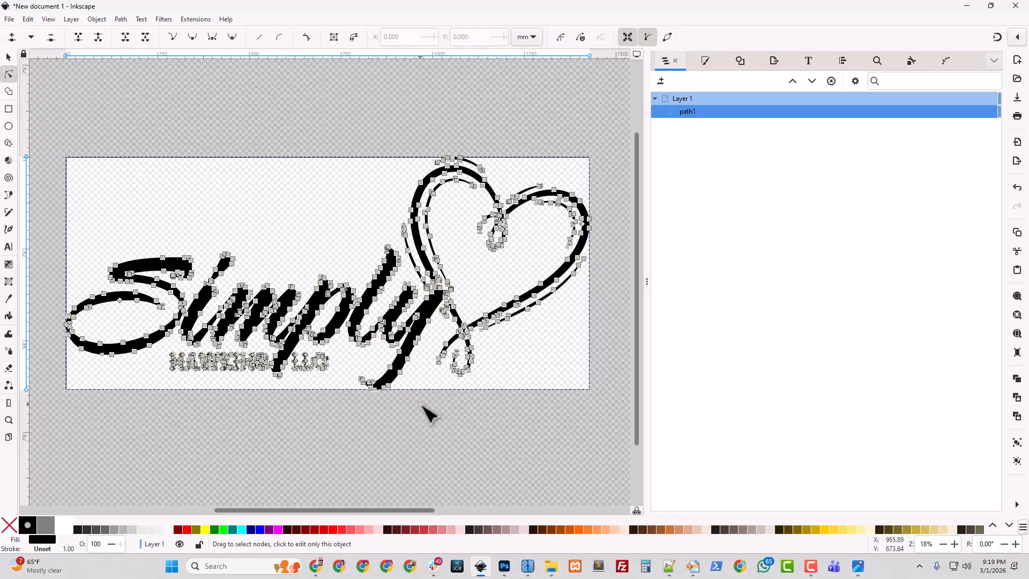
scroll(423, 413, "up", 3)
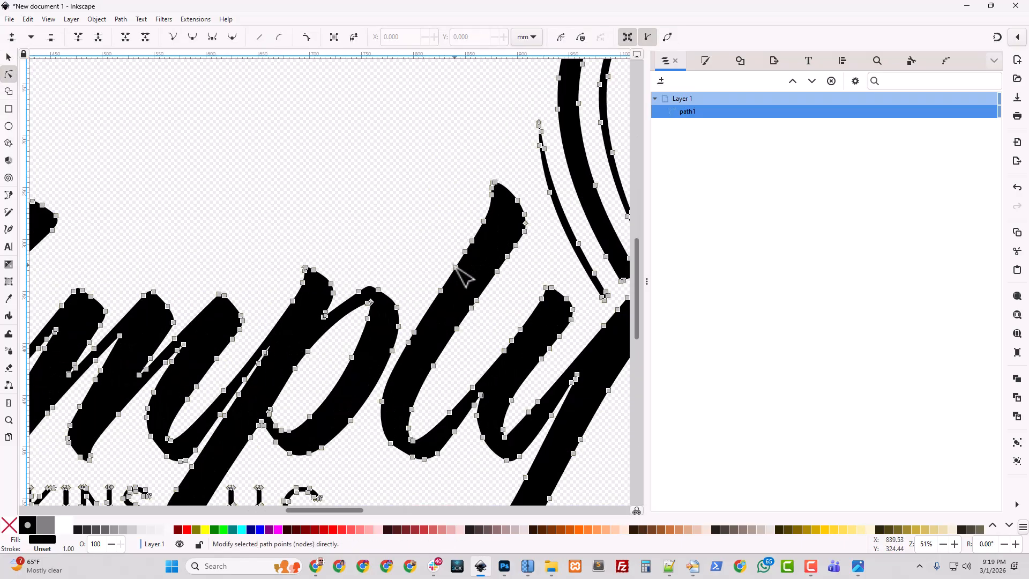
left_click_drag(456, 267, 439, 240)
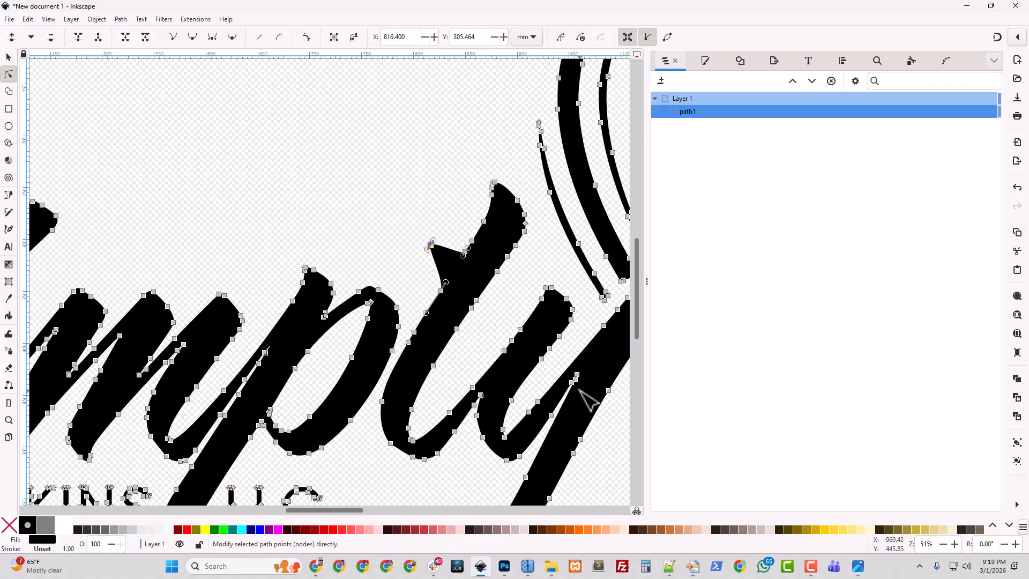
key("ctrl+z")
key("minus")
key("minus")
key("minus")
key("minus")
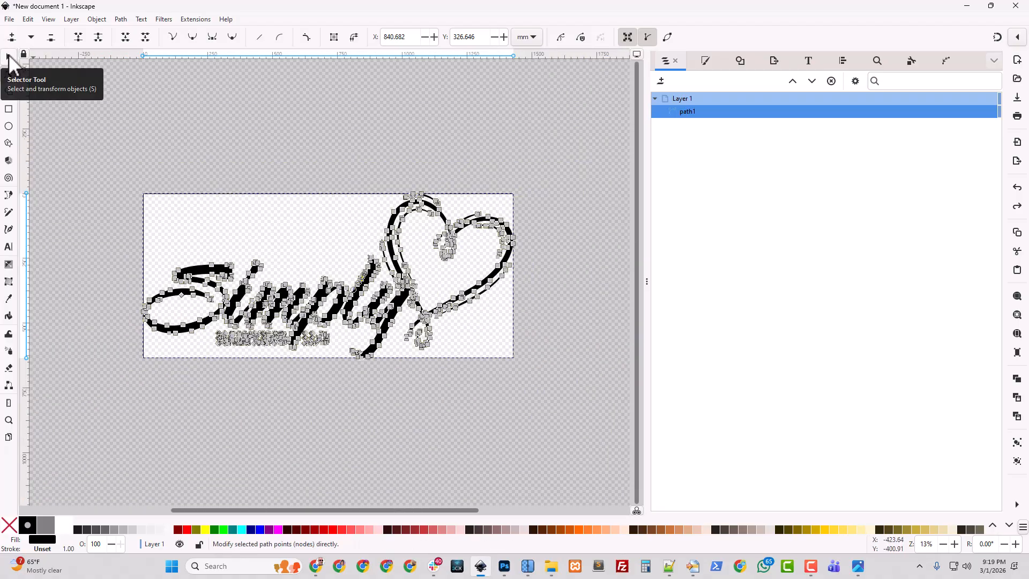
left_click(9, 57)
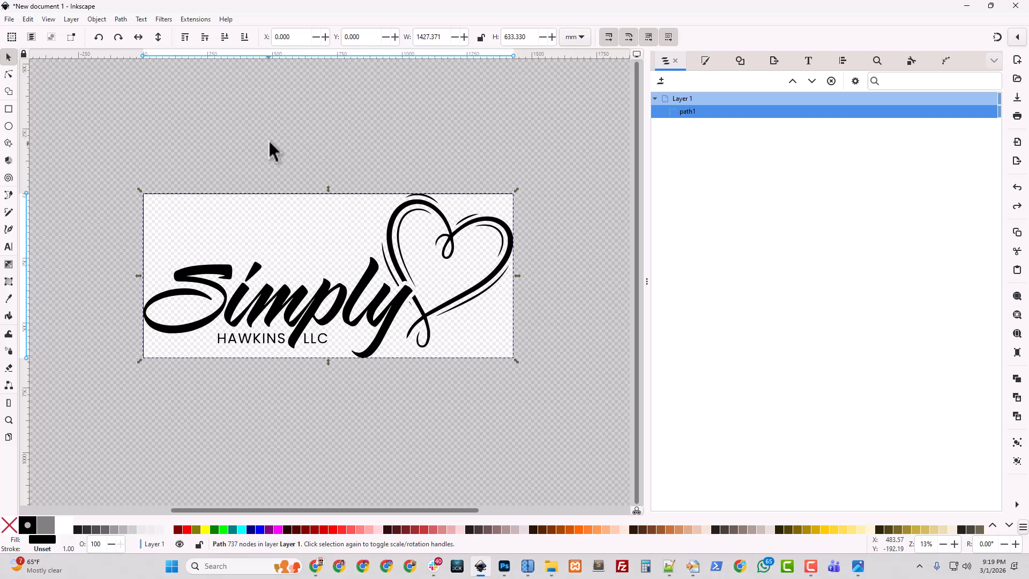
Step: Open the export settings and check the page's image size and DPI for PNG output
left_click(773, 59)
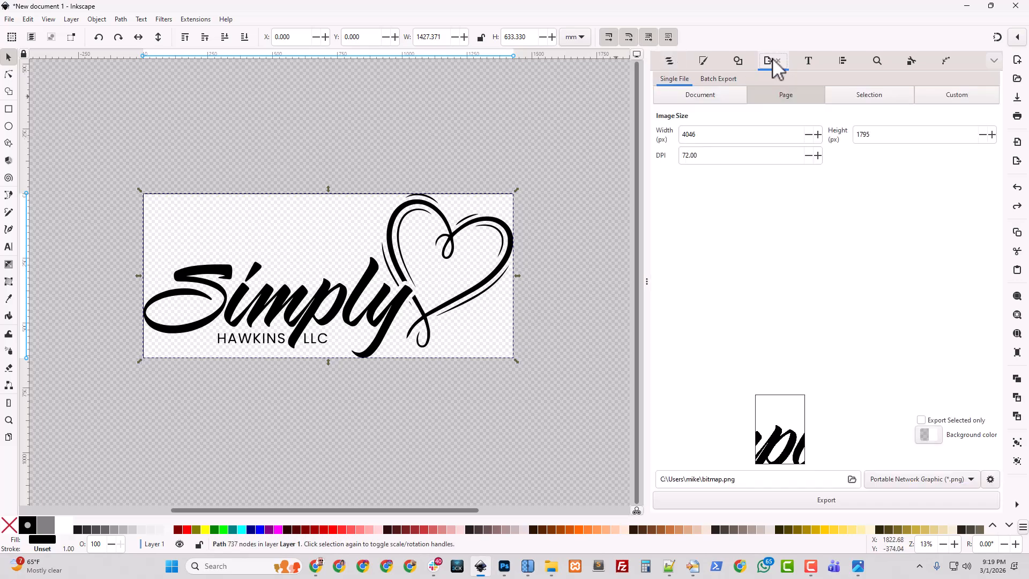
left_click(97, 20)
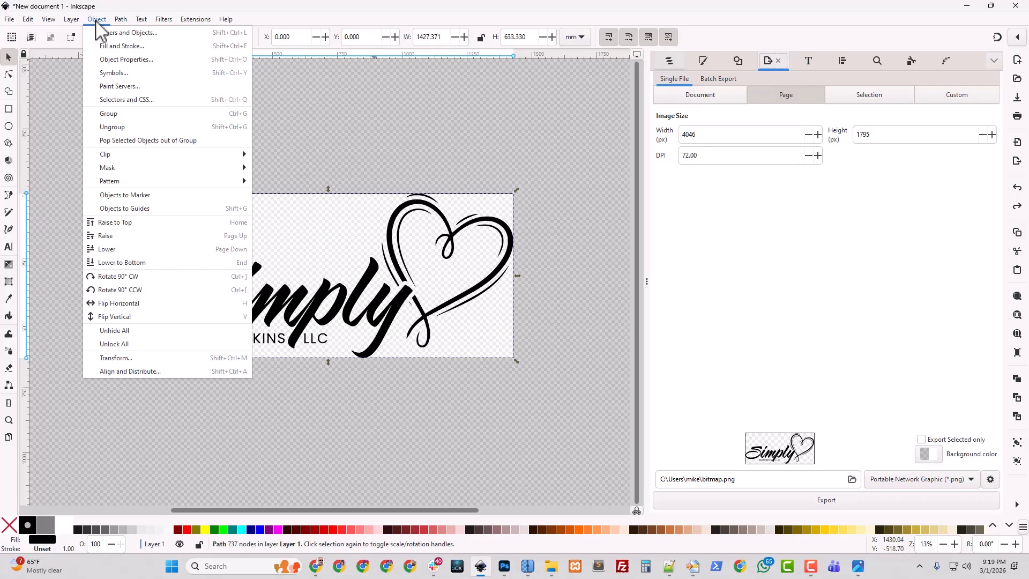
left_click(97, 19)
left_click(9, 20)
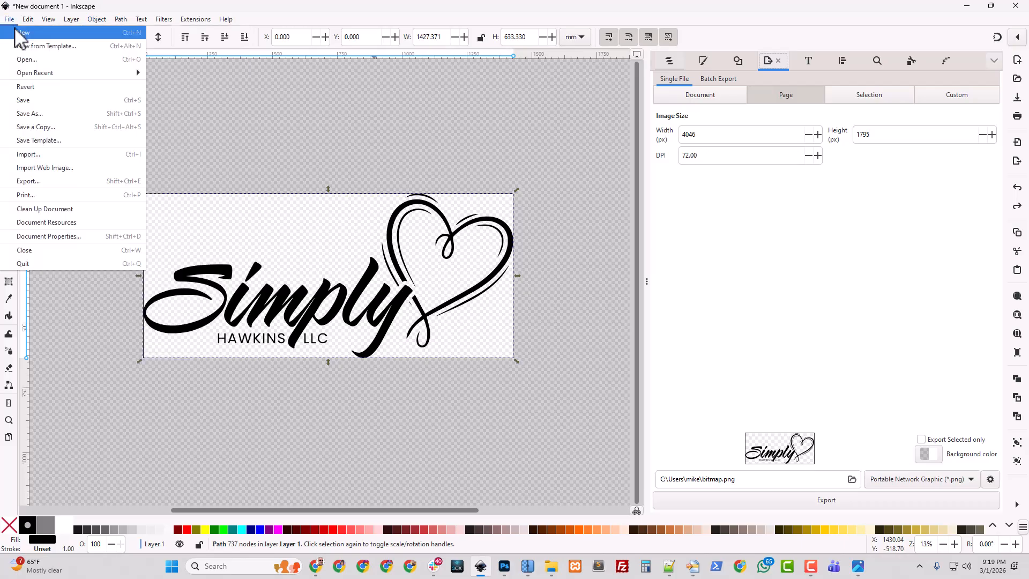
left_click(62, 181)
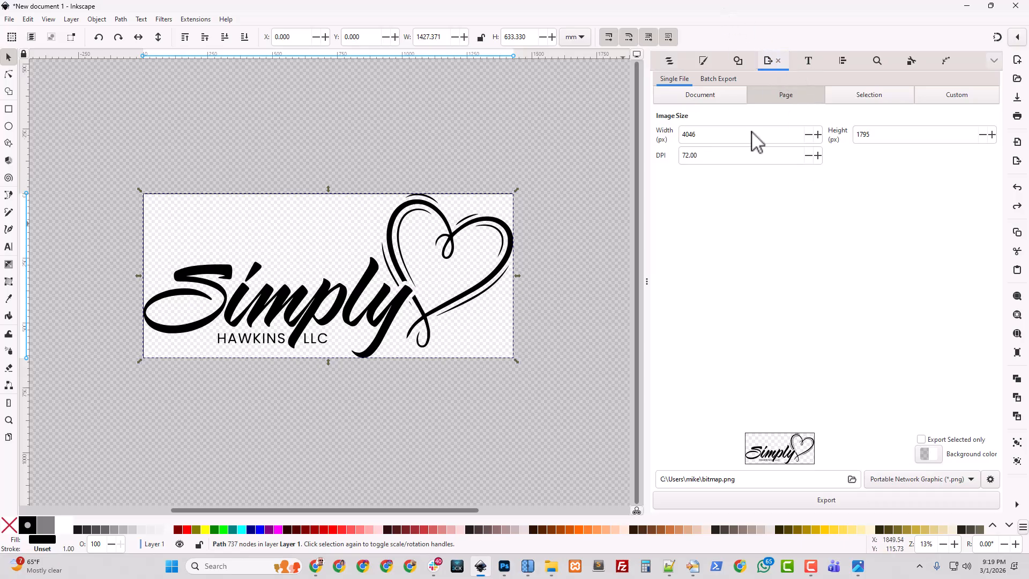
Step: Open the logo path's fill settings and change its flat color to white, with red, green and blue at 255
left_click(292, 297)
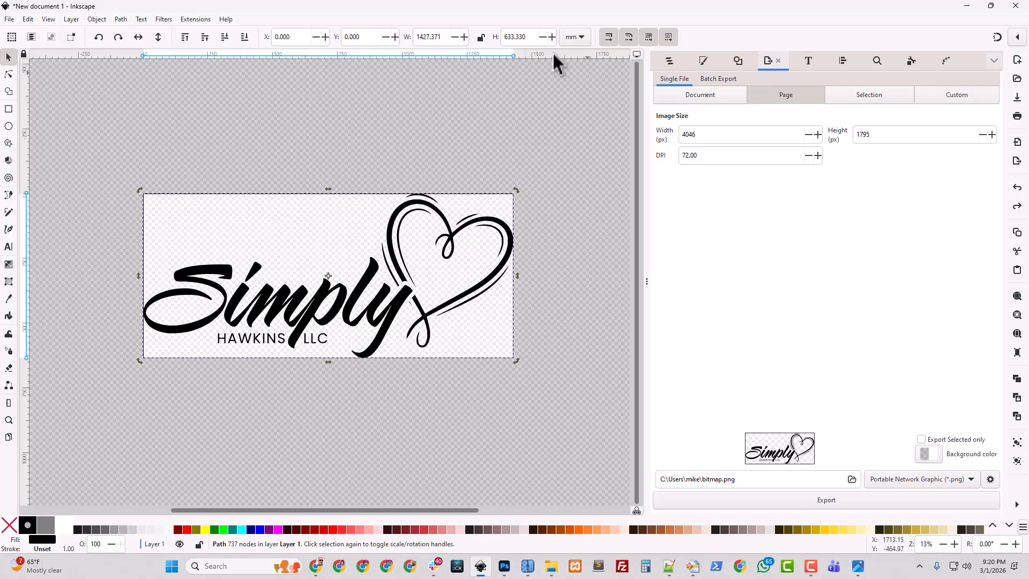
left_click(97, 19)
left_click(110, 44)
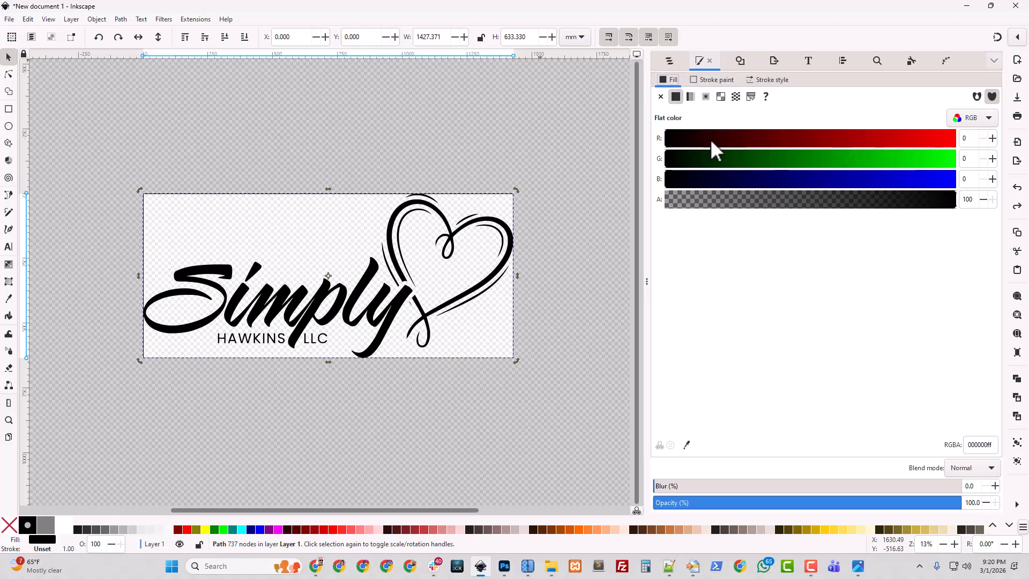
left_click_drag(738, 140, 959, 139)
left_click_drag(883, 157, 959, 159)
left_click_drag(902, 184, 958, 179)
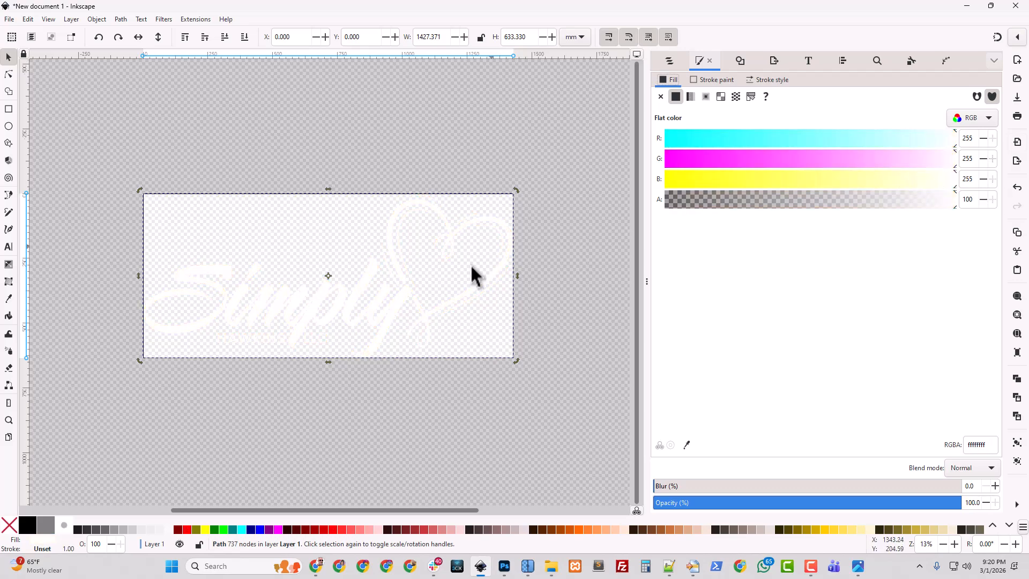
Step: Recolor the logo's fill to pure blue, and return it to black with all RGB channels at 0
left_click_drag(719, 137, 570, 151)
left_click_drag(710, 159, 546, 155)
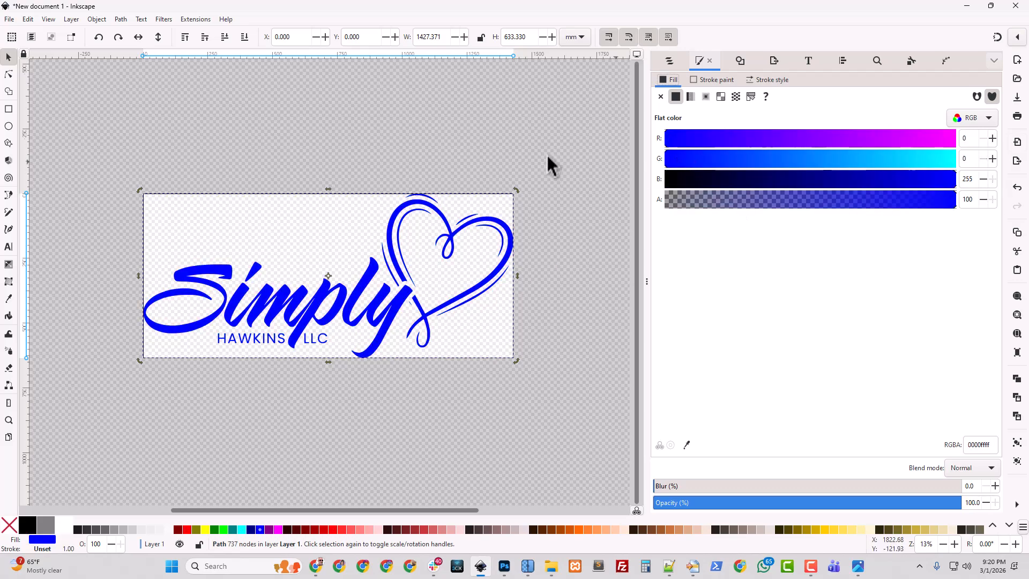
left_click_drag(694, 180, 548, 180)
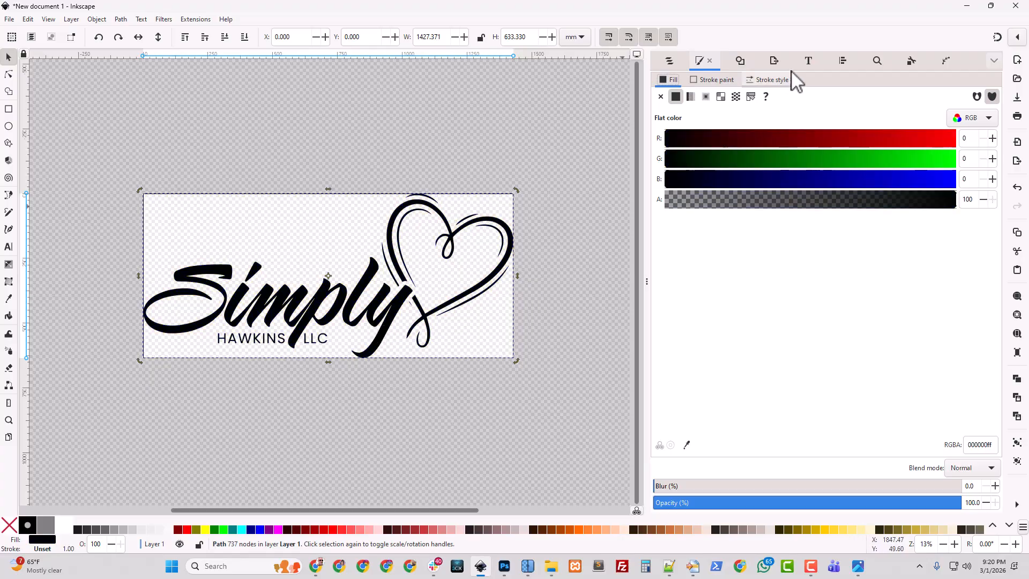
Step: Return to the page export settings and set the image width to 4500 px
left_click(774, 60)
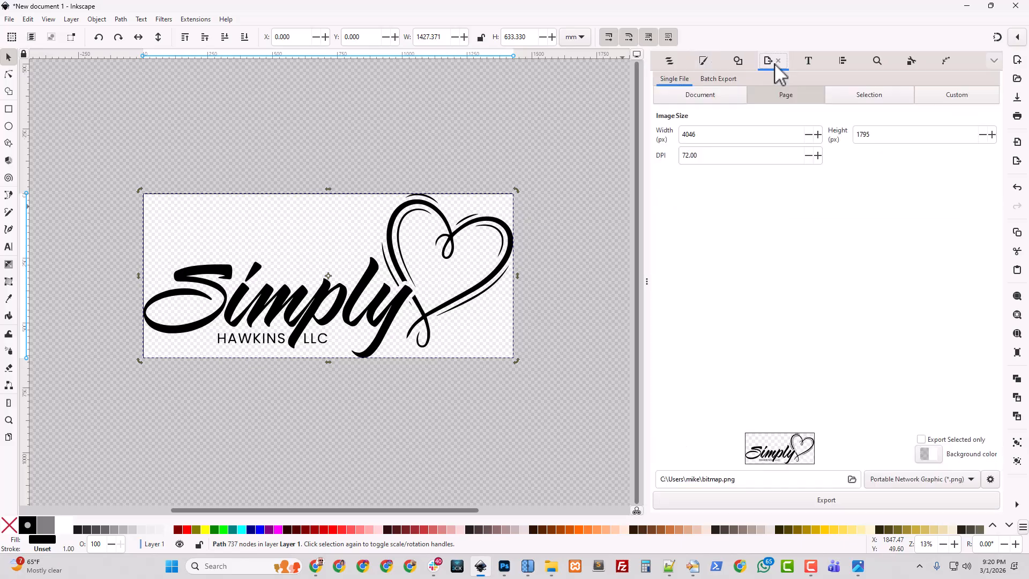
double_click(691, 135)
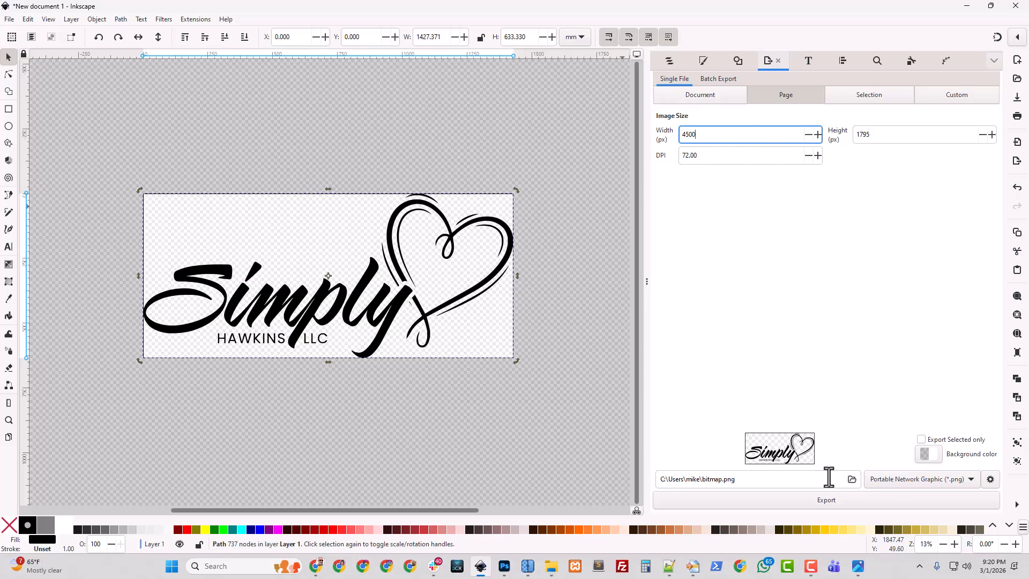
left_click(732, 161)
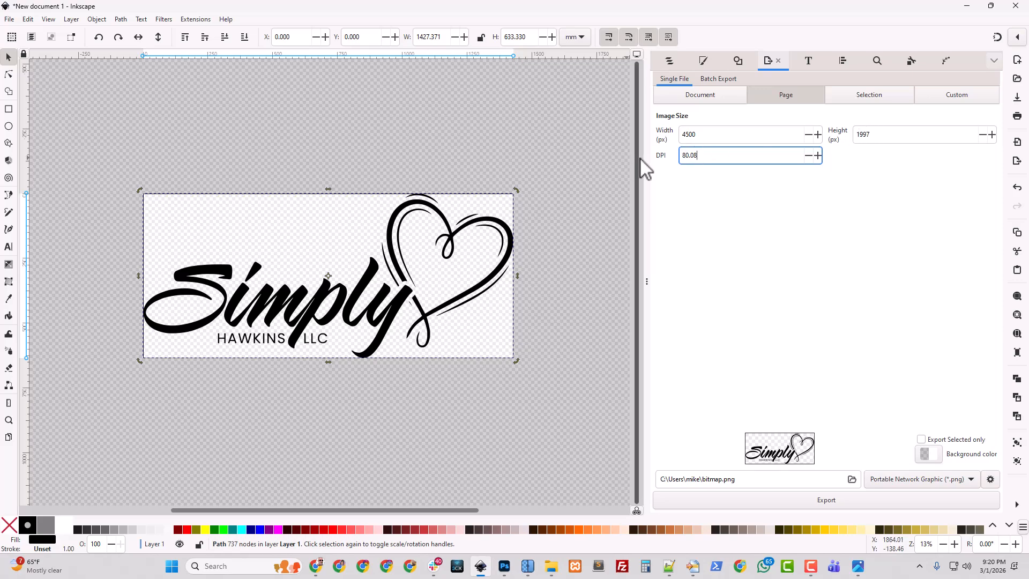
Step: Export the logo to the Downloads folder as an Inkscape SVG named Simply_Hawkins_SVG.svg
left_click(851, 479)
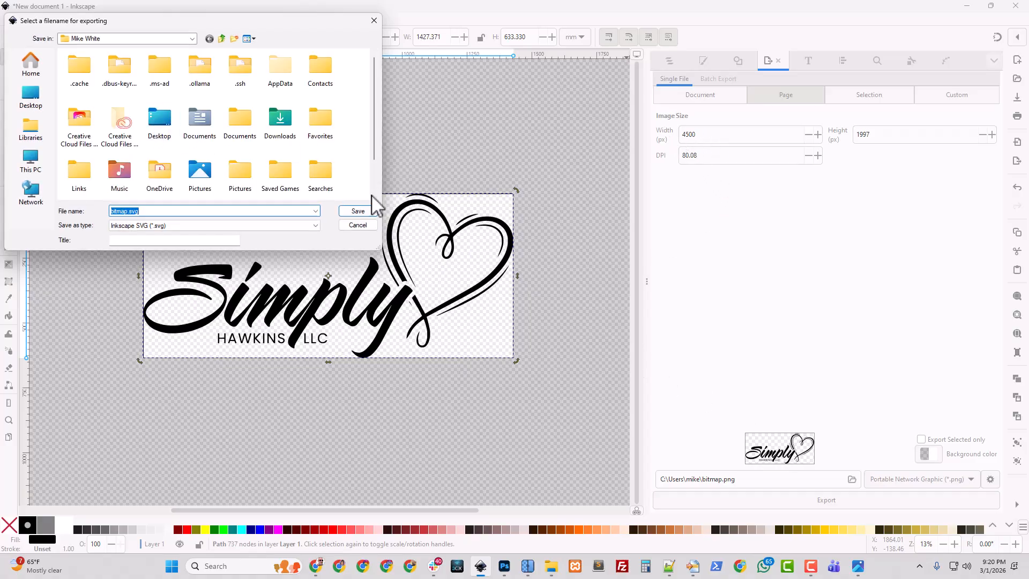
left_click(358, 227)
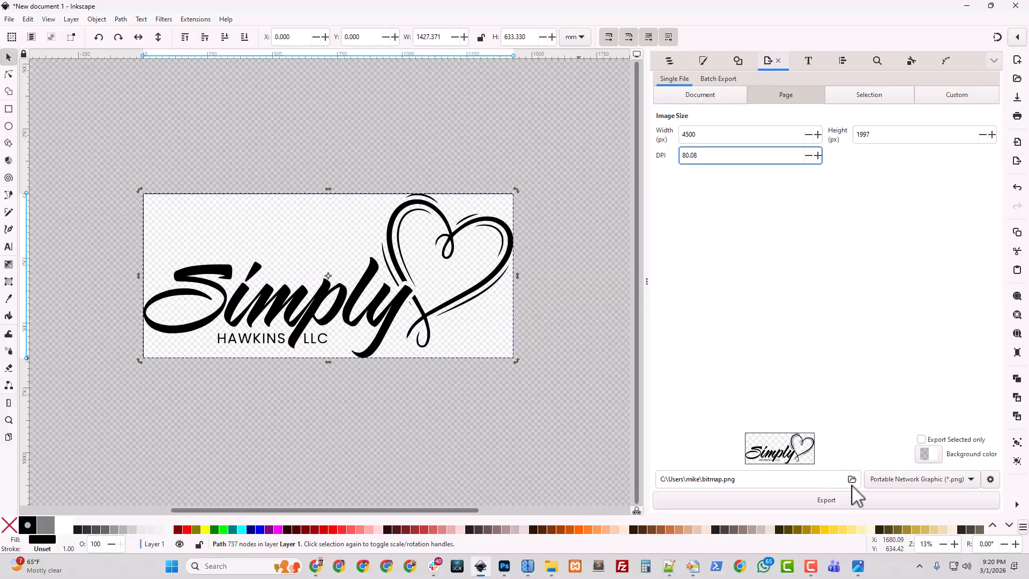
left_click(852, 480)
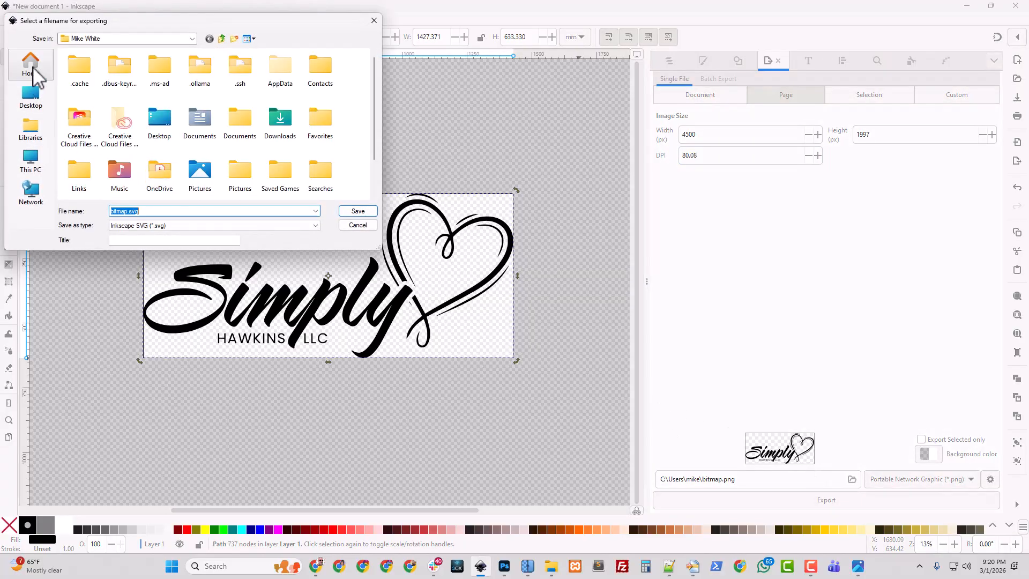
left_click(34, 68)
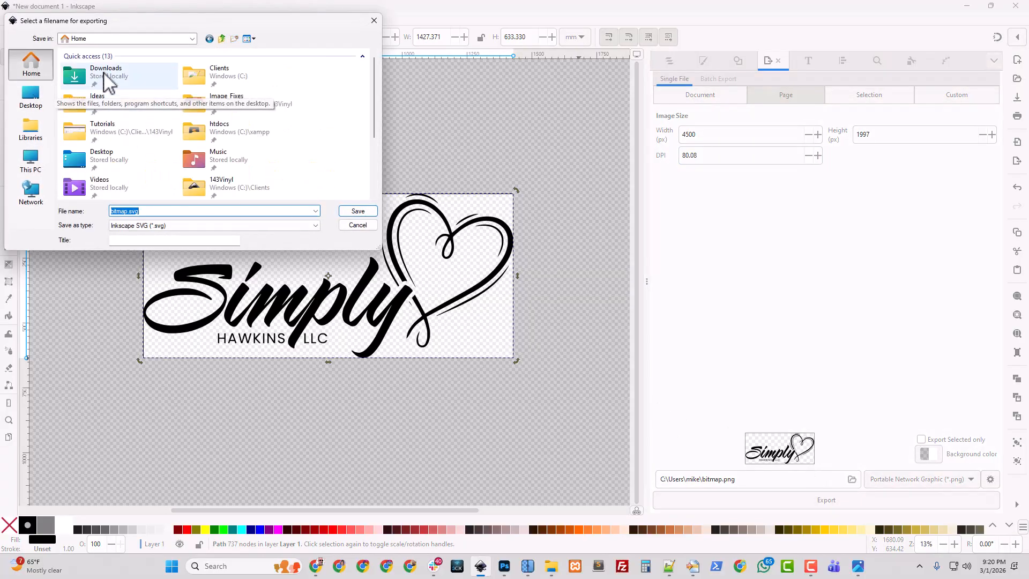
double_click(105, 73)
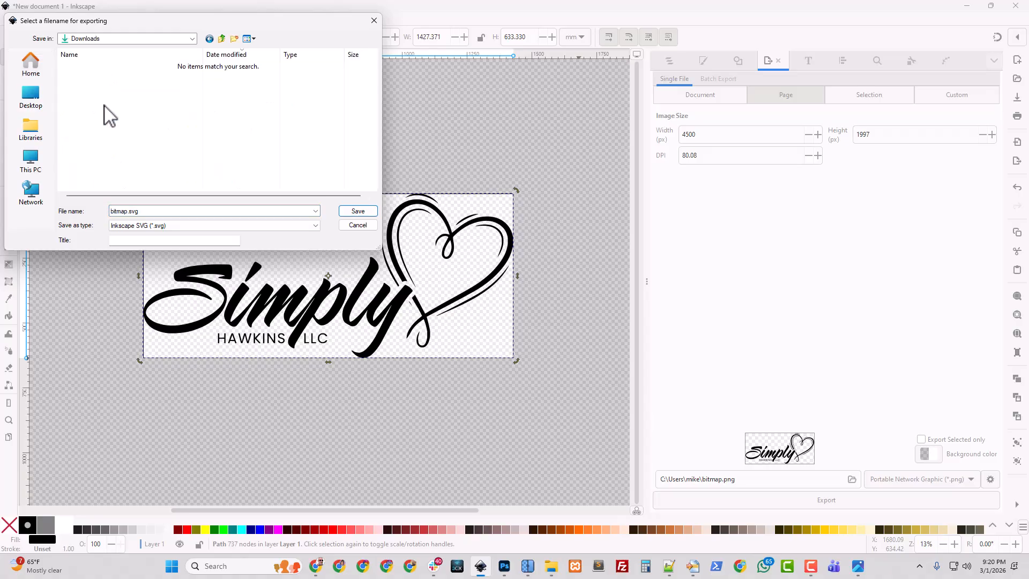
double_click(127, 211)
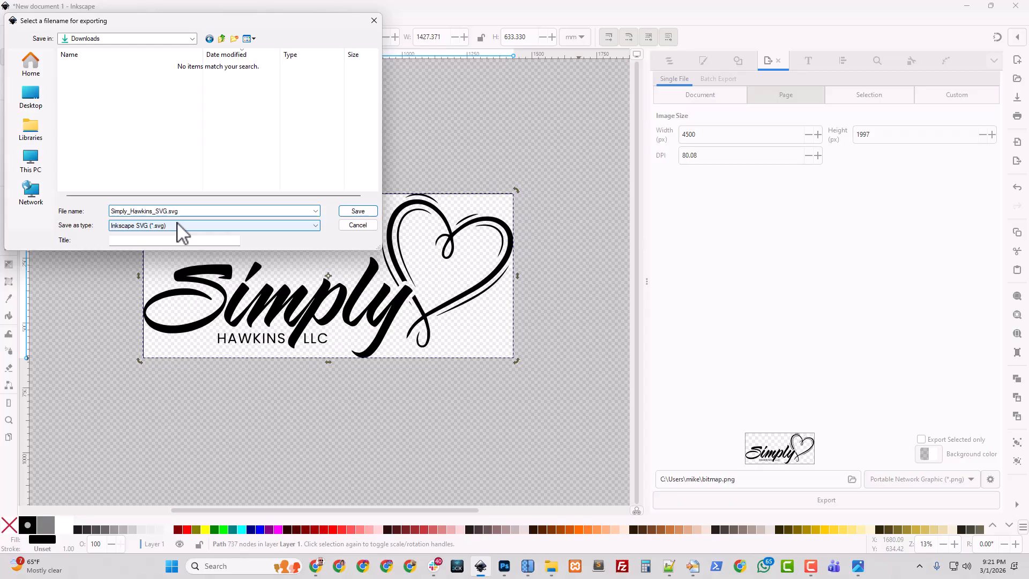
left_click(168, 211)
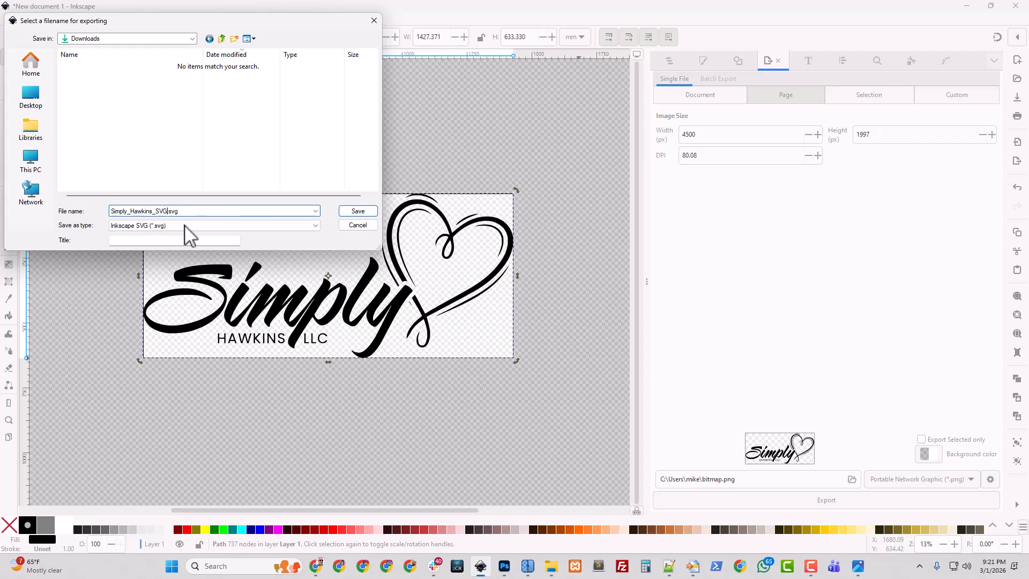
left_click(367, 212)
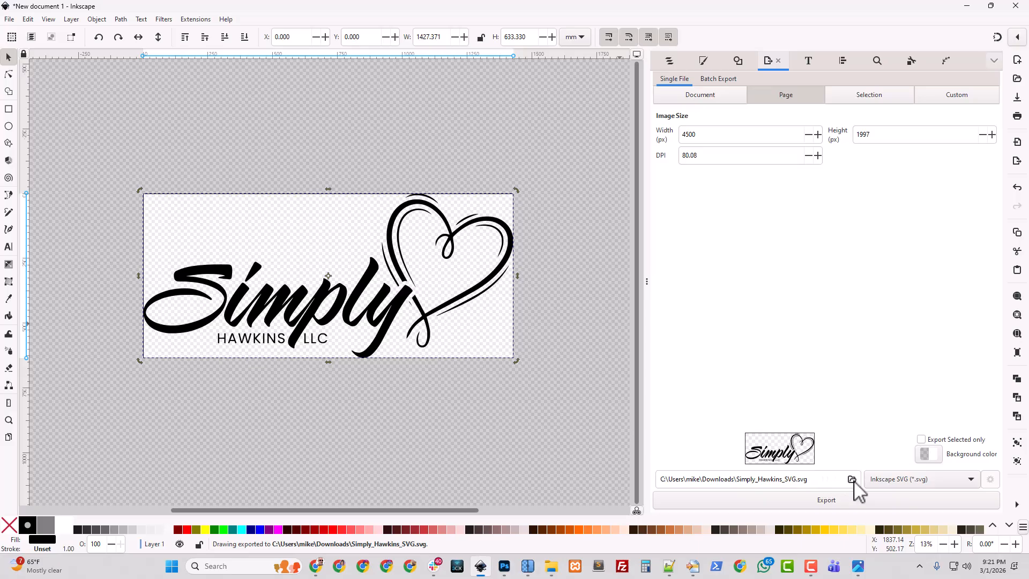
Step: Switch the export format to Portable Network Graphic, rename the file Simply_Hawkins_PNG.png, and export it
left_click(923, 480)
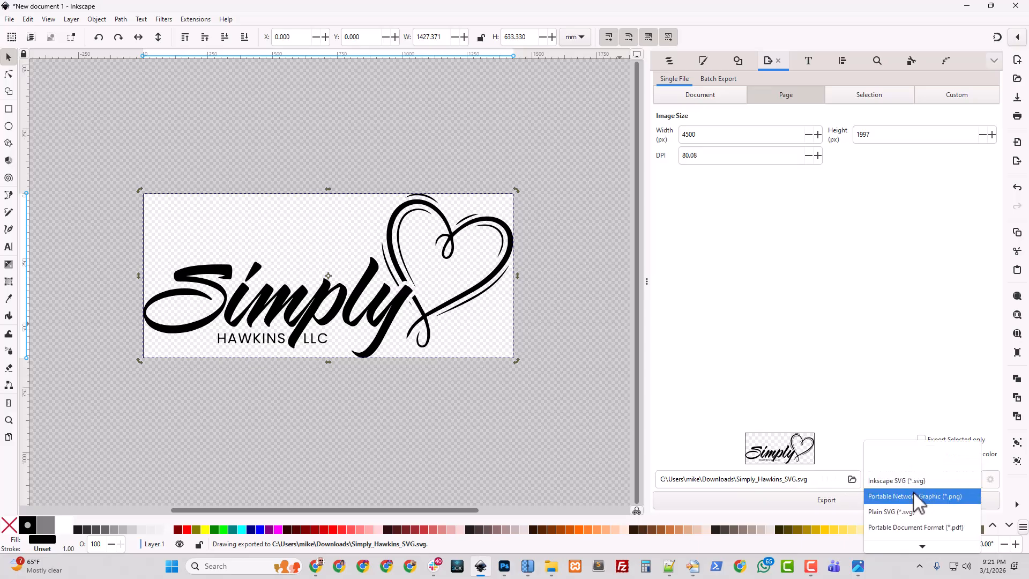
left_click(916, 495)
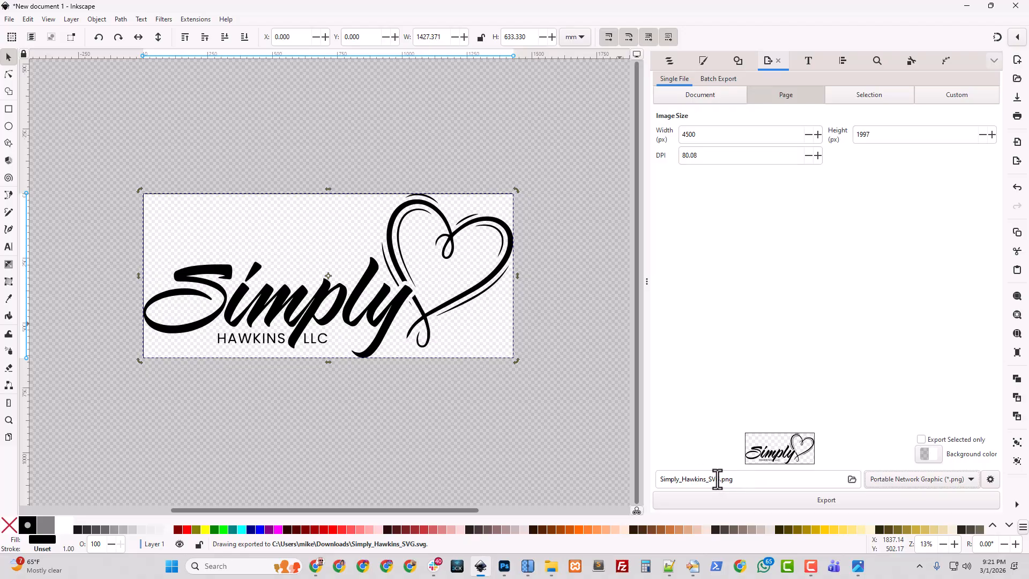
mouse_move(719, 479)
left_mouse_down()
mouse_move(698, 478)
mouse_move(708, 479)
left_mouse_up()
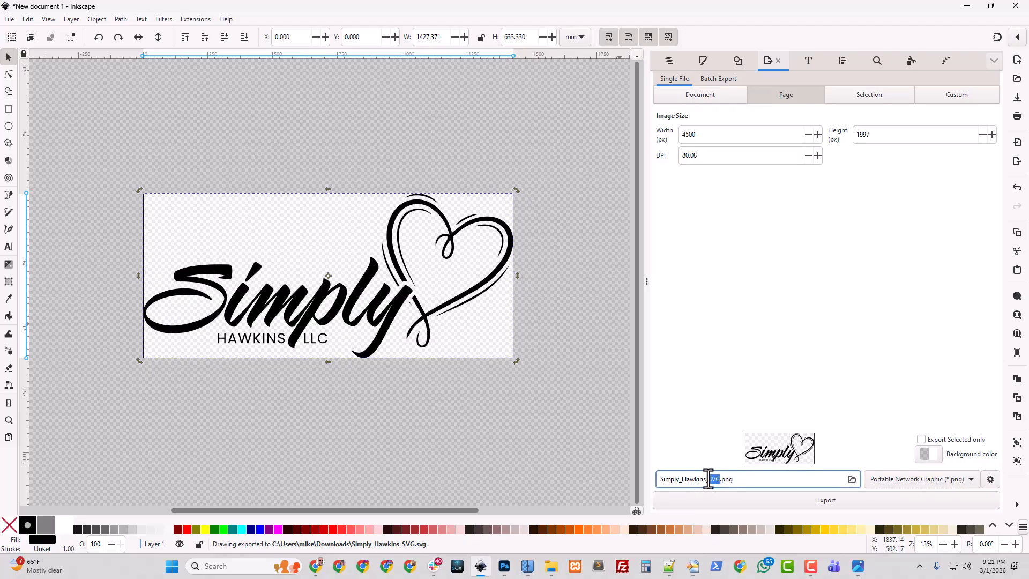
type("PNG")
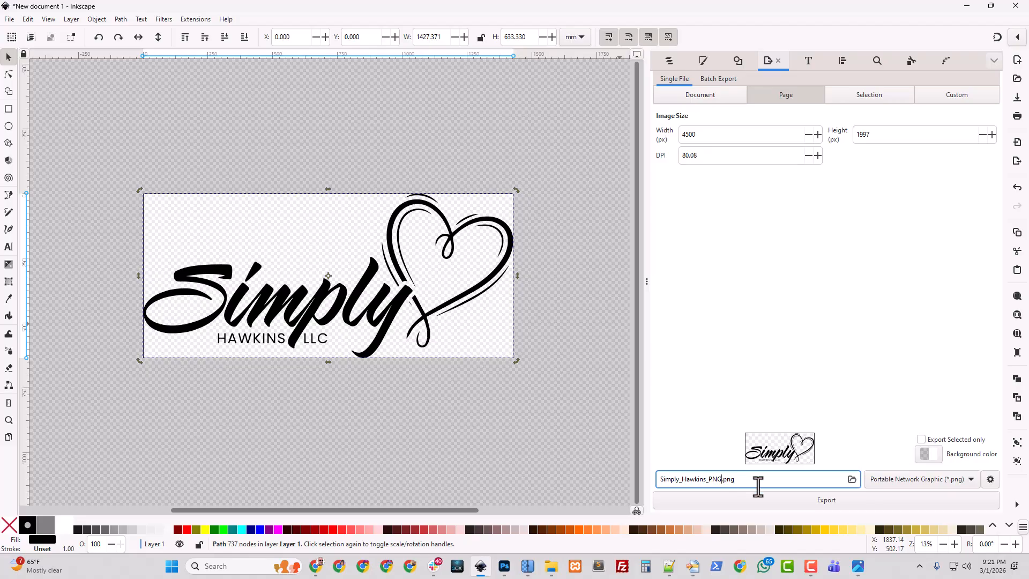
left_click(844, 499)
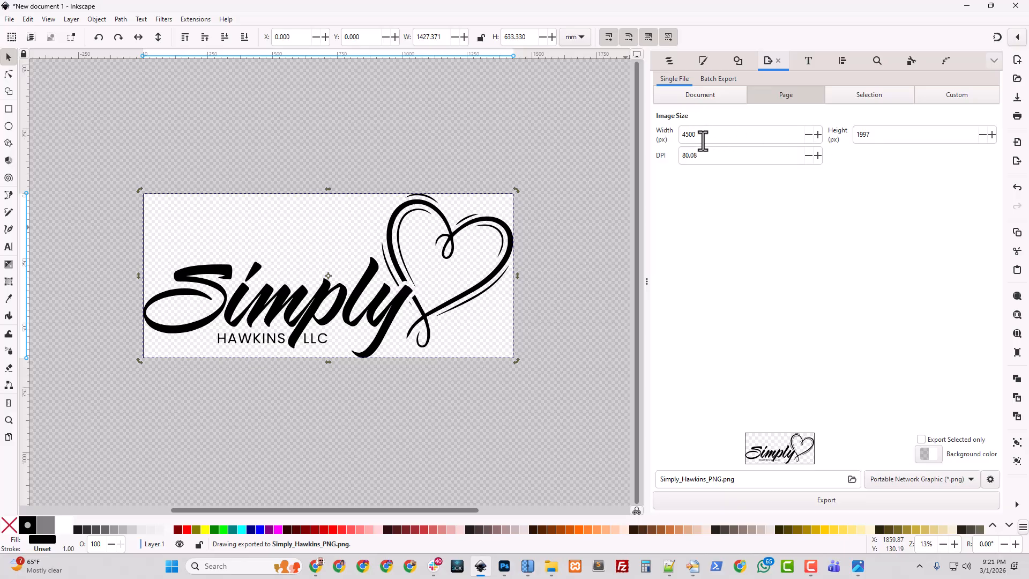
Step: Open the export image height for editing
double_click(858, 134)
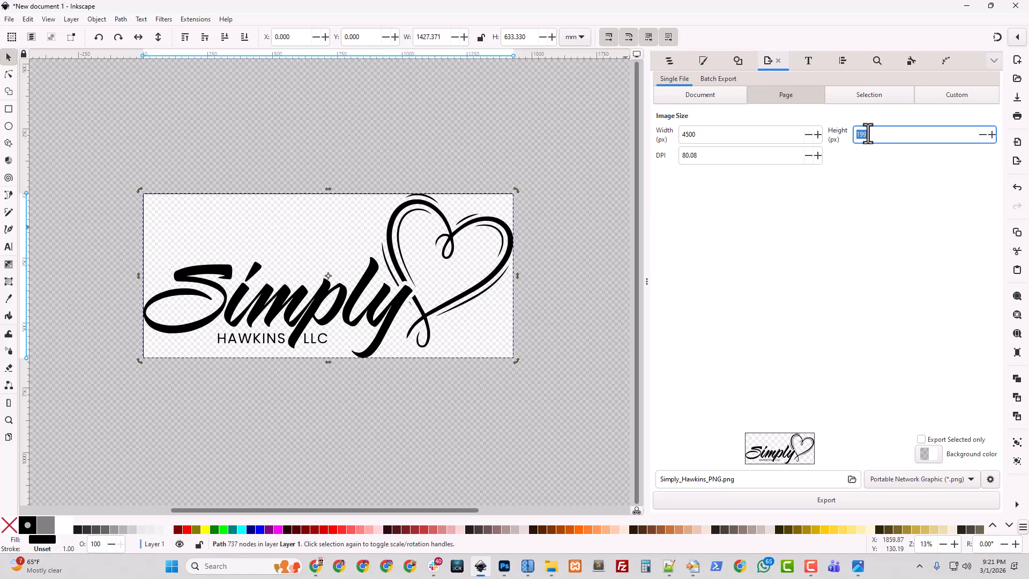